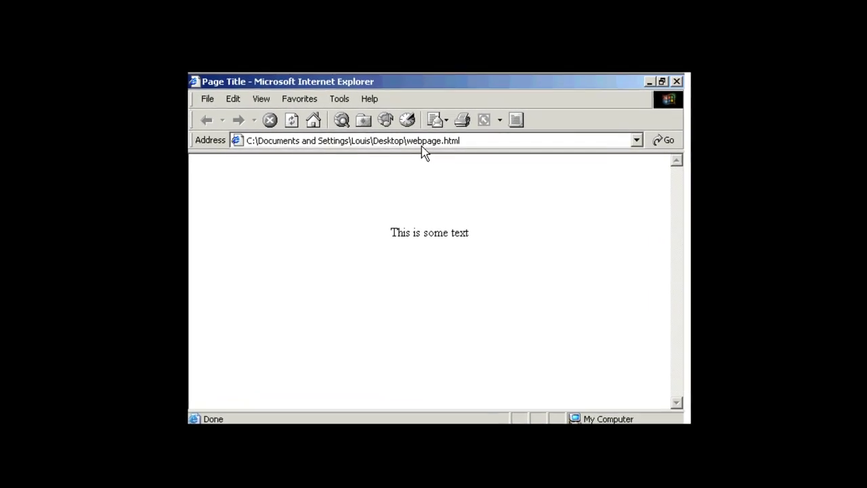
Review the rendered page text in the browser, then bring the webpage.html source to the front.
{"action": "left_click", "coordinate": [400, 147]}
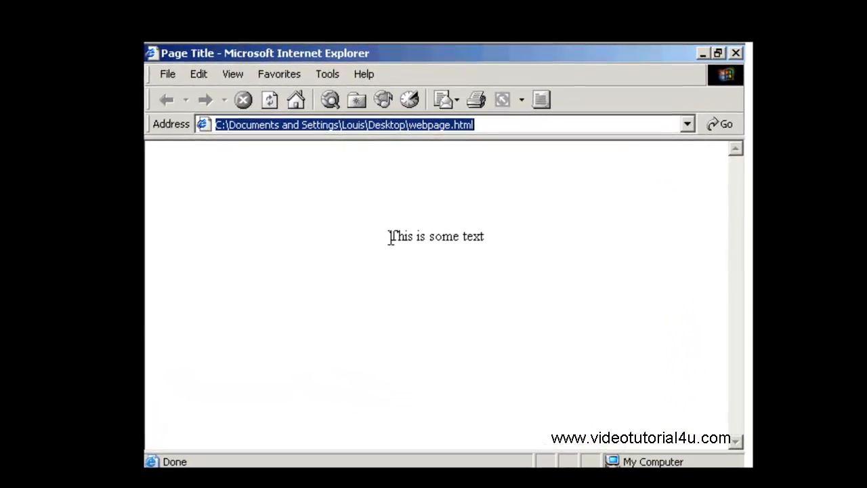
{"action": "left_click_drag", "start_coordinate": [391, 235], "coordinate": [493, 239]}
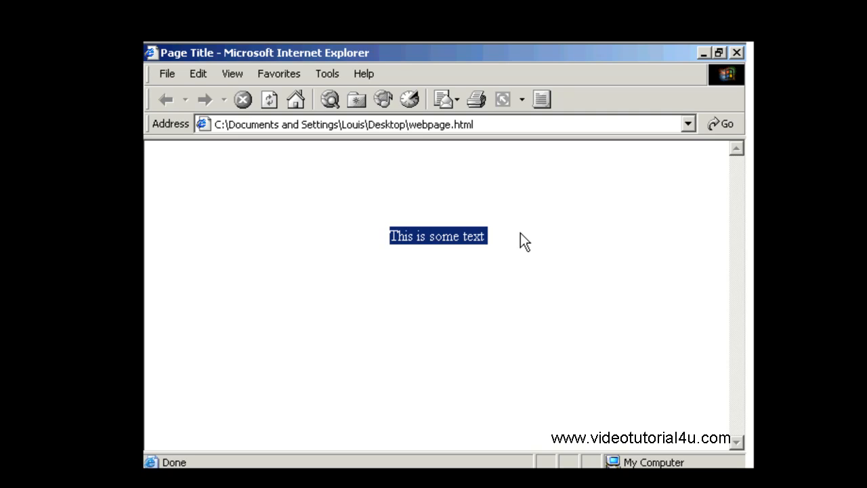
{"action": "left_click", "coordinate": [520, 232]}
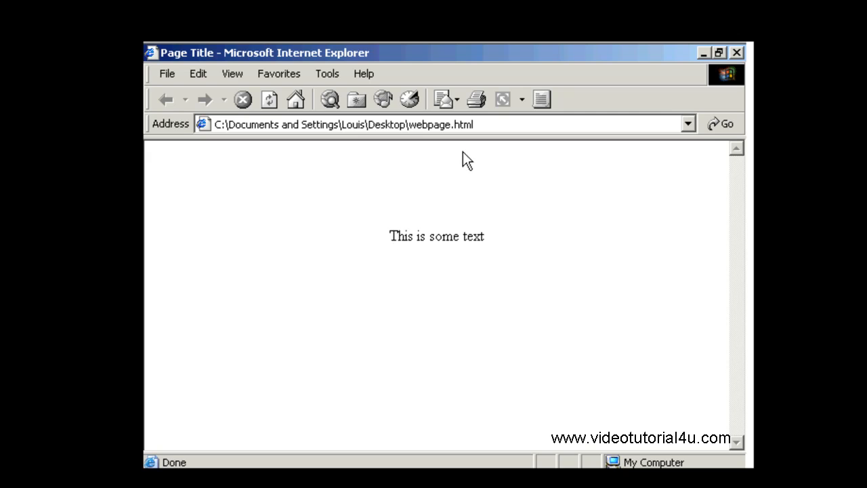
{"action": "key", "text": "alt+Tab"}
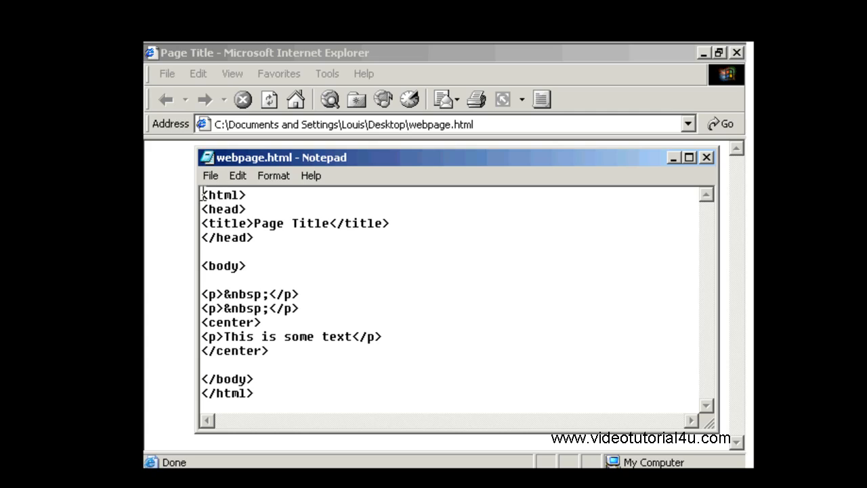
Review the opening and closing html and head tags in the source.
{"action": "left_click_drag", "start_coordinate": [202, 197], "coordinate": [267, 196]}
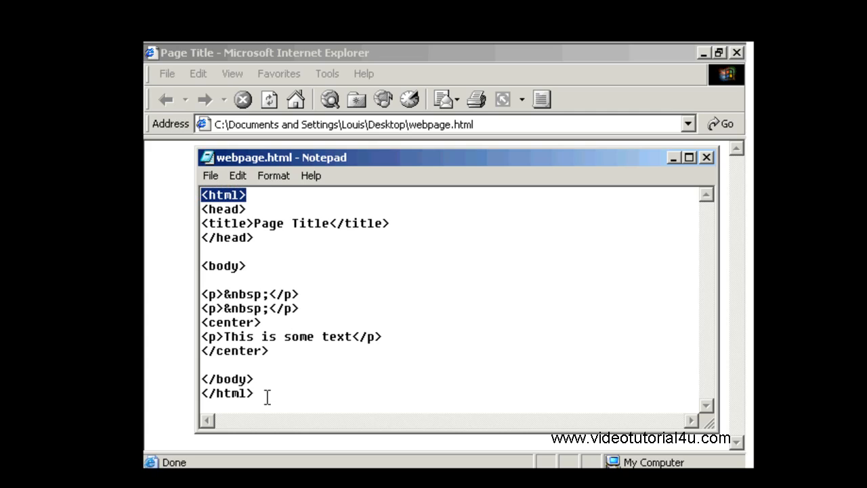
{"action": "left_click_drag", "start_coordinate": [256, 393], "coordinate": [191, 393]}
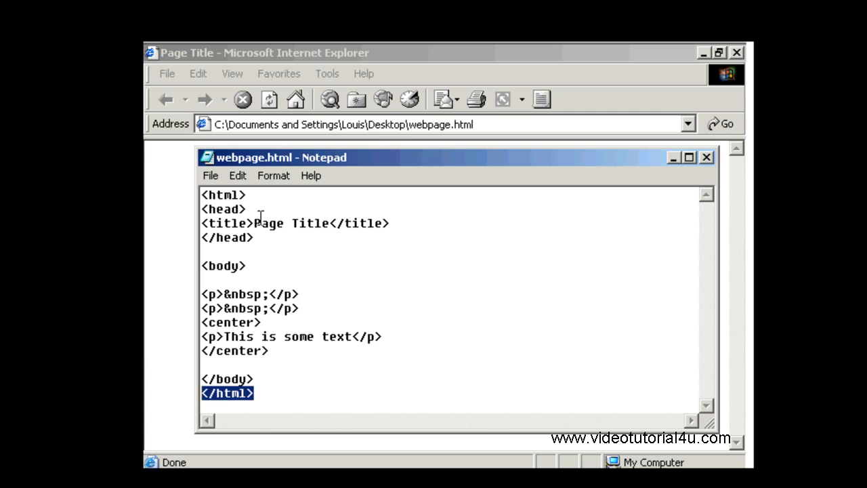
{"action": "left_click_drag", "start_coordinate": [248, 210], "coordinate": [190, 211]}
{"action": "mouse_move", "coordinate": [258, 238]}
{"action": "left_mouse_down"}
{"action": "mouse_move", "coordinate": [191, 239]}
{"action": "mouse_move", "coordinate": [253, 223]}
{"action": "mouse_move", "coordinate": [331, 223]}
{"action": "left_mouse_up"}
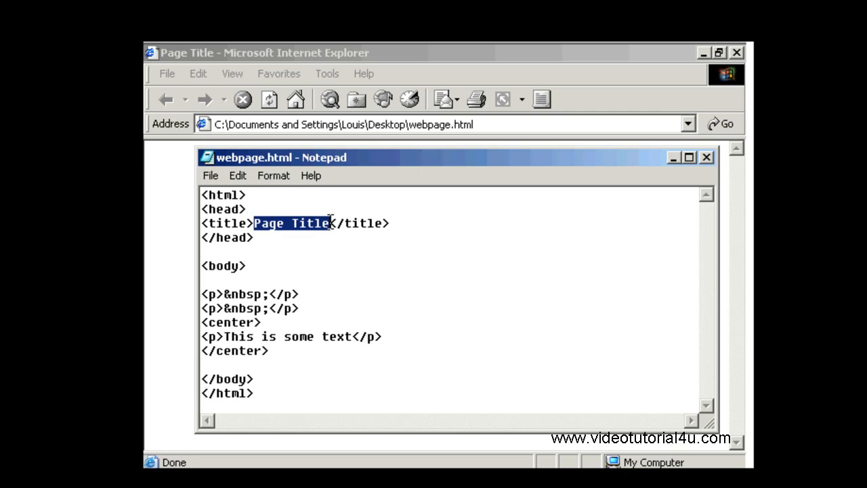
{"action": "left_click", "coordinate": [204, 56]}
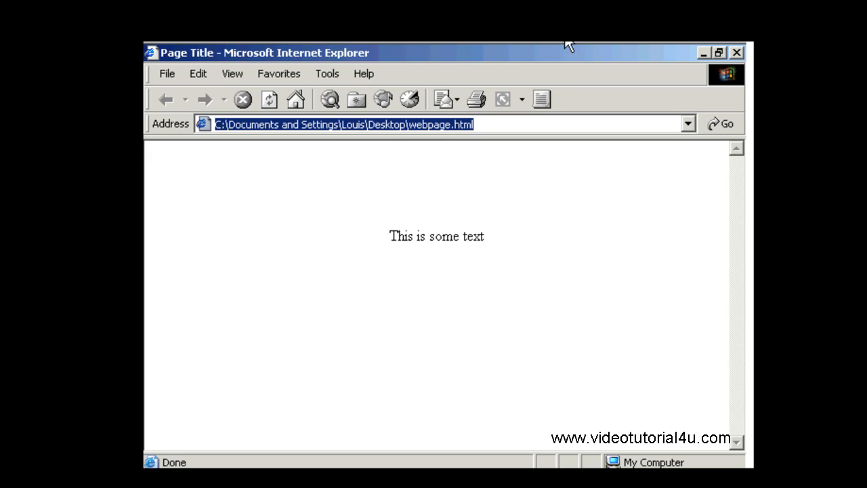
{"action": "left_click", "coordinate": [535, 44]}
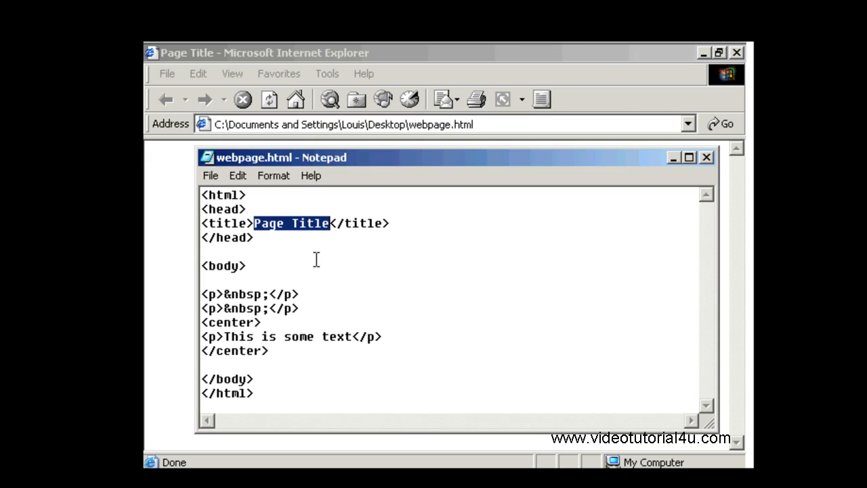
Review the body tags and the empty spacer paragraph, repositioning the source window.
{"action": "left_click_drag", "start_coordinate": [201, 265], "coordinate": [247, 267]}
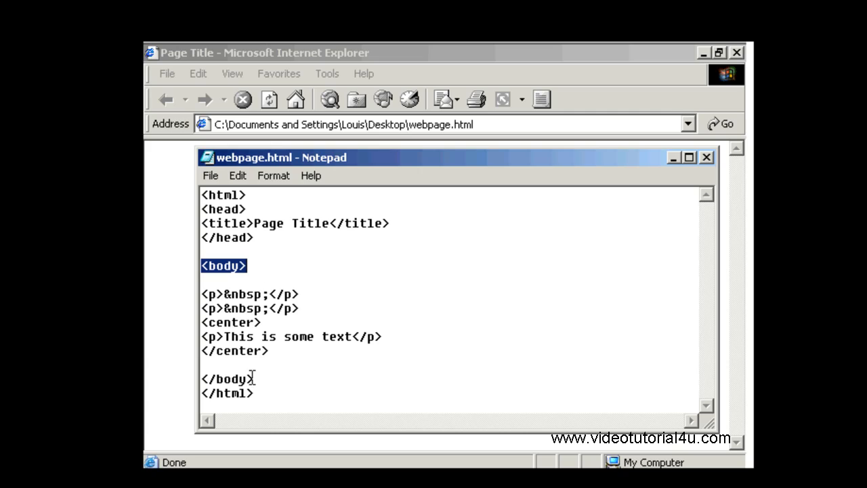
{"action": "left_click_drag", "start_coordinate": [254, 379], "coordinate": [199, 381]}
{"action": "mouse_move", "coordinate": [201, 294]}
{"action": "left_mouse_down"}
{"action": "mouse_move", "coordinate": [302, 294]}
{"action": "mouse_move", "coordinate": [201, 308]}
{"action": "left_mouse_up"}
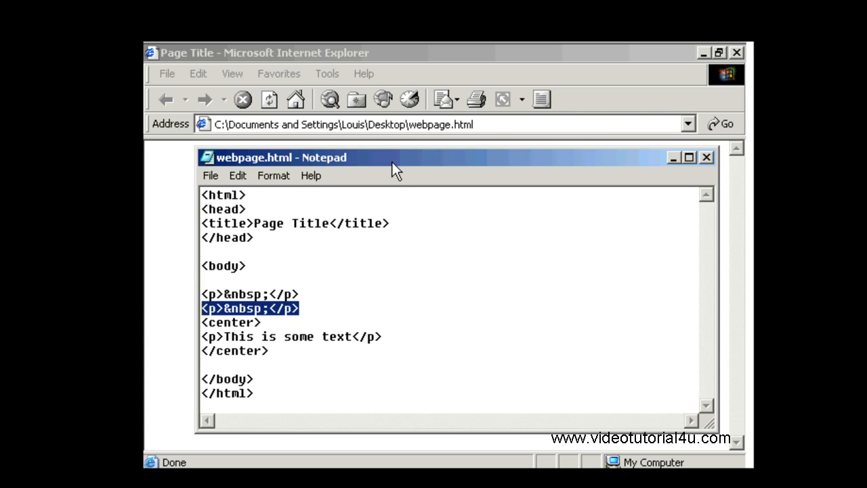
{"action": "left_click_drag", "start_coordinate": [392, 158], "coordinate": [395, 187]}
{"action": "left_click", "coordinate": [431, 170]}
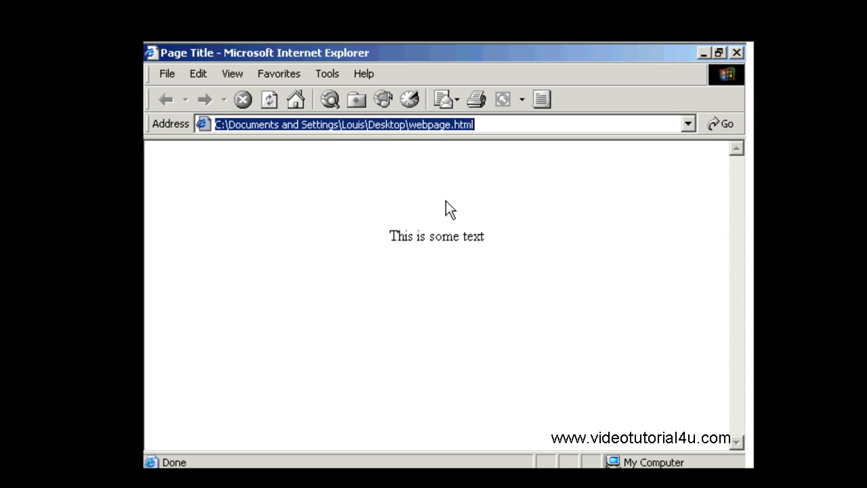
{"action": "left_click", "coordinate": [446, 188]}
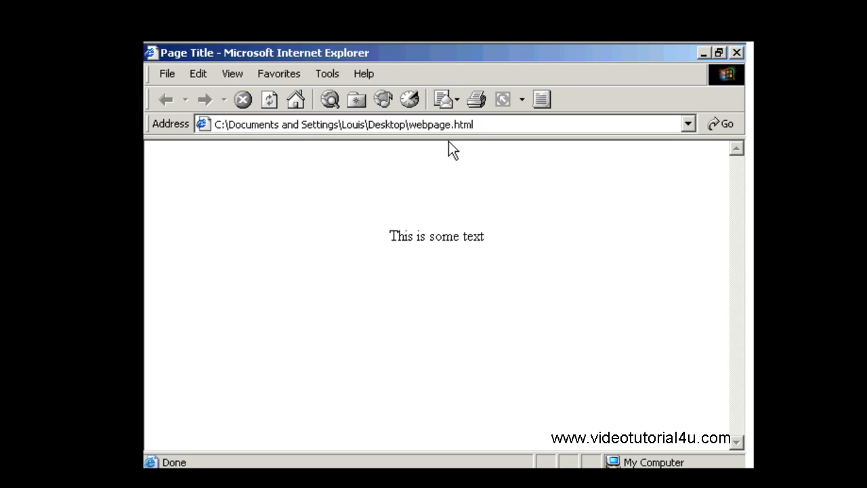
{"action": "key", "text": "alt+Tab"}
{"action": "left_click_drag", "start_coordinate": [422, 187], "coordinate": [424, 126]}
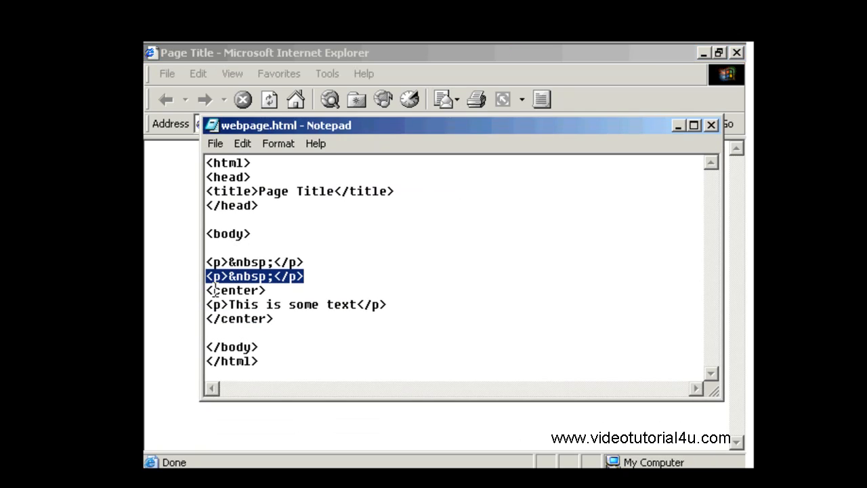
Review the center tag and the 'This is some text' paragraph line.
{"action": "left_click_drag", "start_coordinate": [273, 290], "coordinate": [204, 290]}
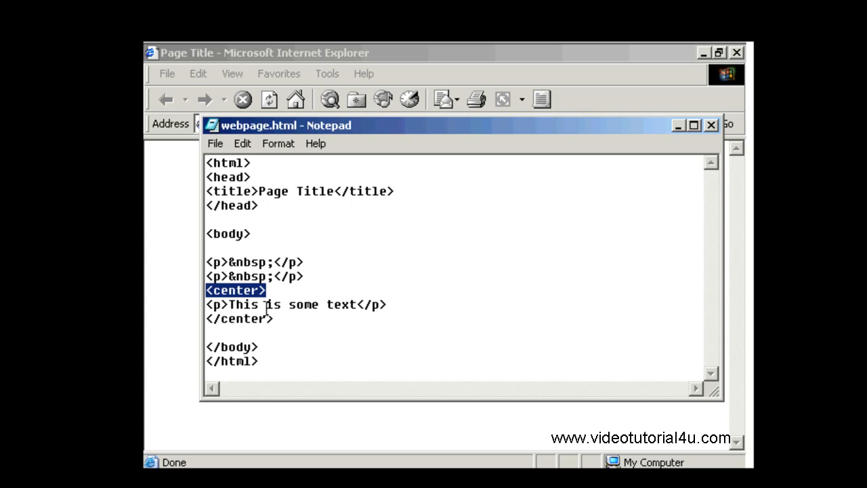
{"action": "left_click_drag", "start_coordinate": [206, 304], "coordinate": [409, 307]}
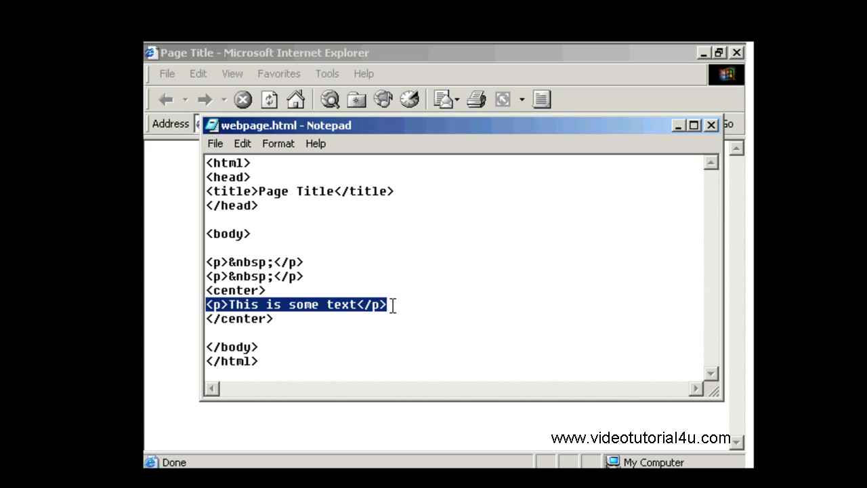
Add style="background:yellow" inside the paragraph's opening p tag.
{"action": "left_click", "coordinate": [218, 304]}
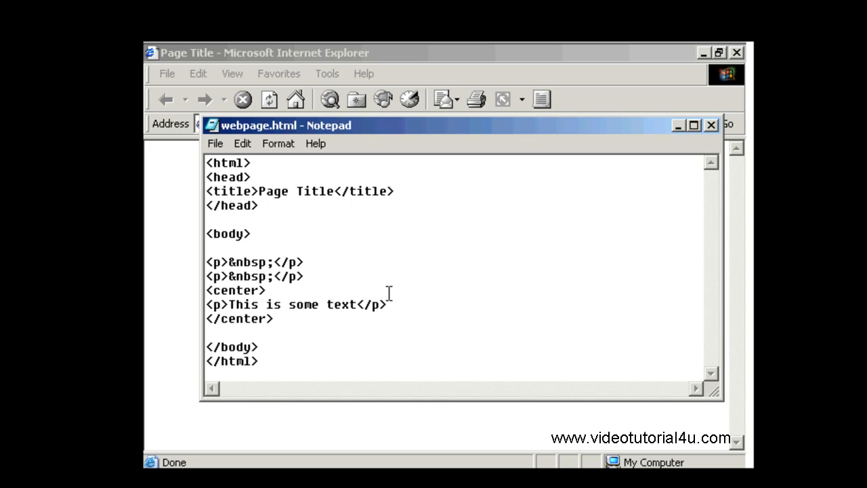
{"action": "left_click", "coordinate": [222, 305]}
{"action": "left_click", "coordinate": [270, 319]}
{"action": "left_click", "coordinate": [220, 305]}
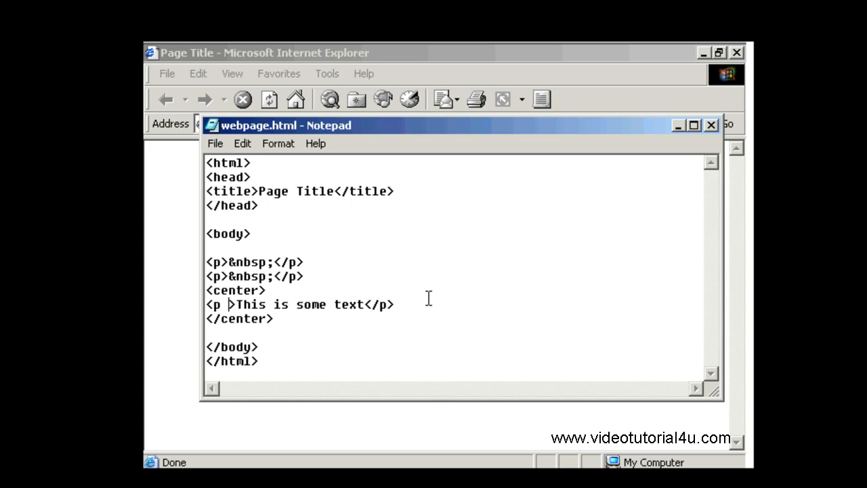
{"action": "type", "text": "style"}
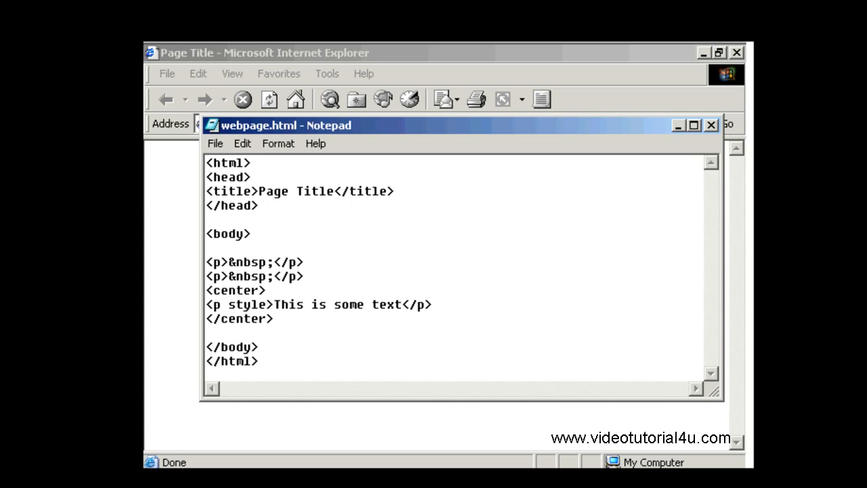
{"action": "type", "text": "="}
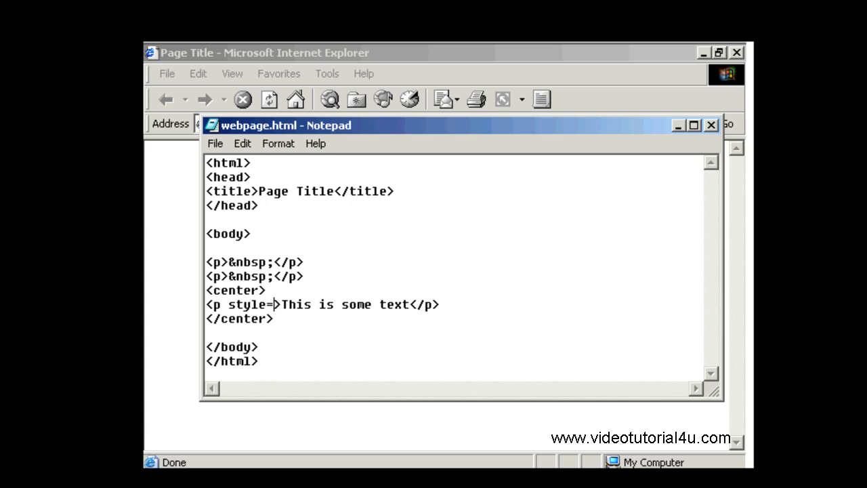
{"action": "type", "text": "\""}
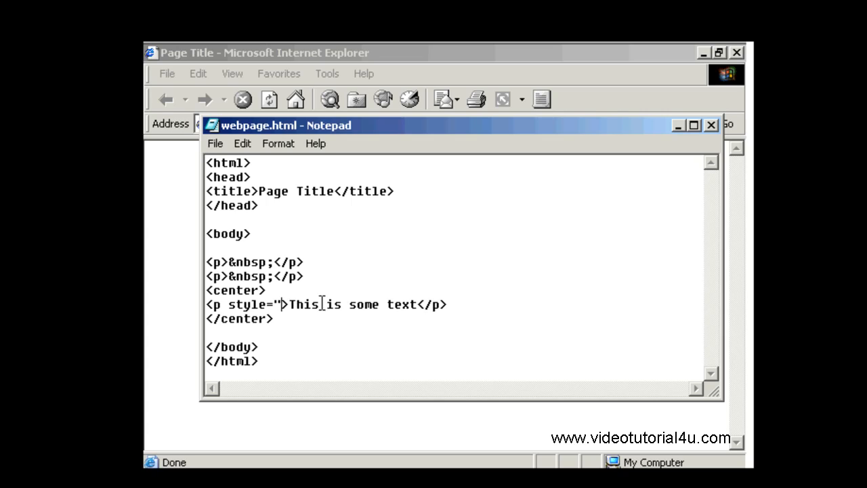
{"action": "type", "text": "bacgroun"}
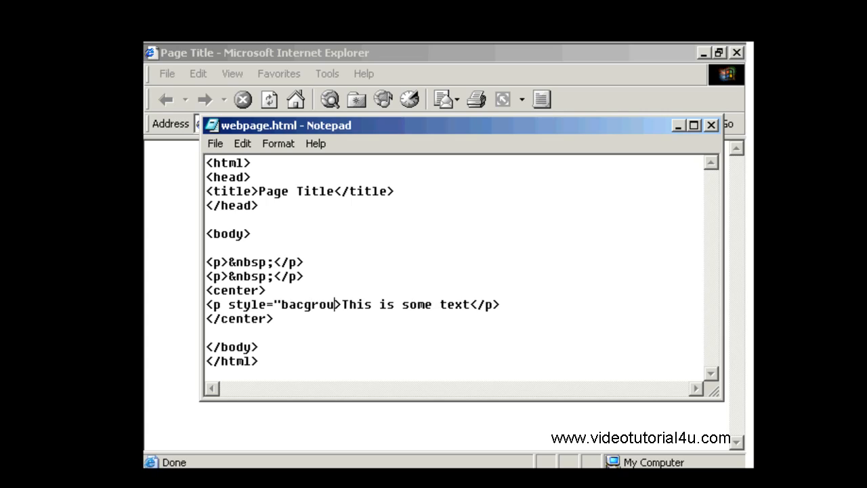
{"action": "key", "text": "BackSpace"}
{"action": "key", "text": "BackSpace"}
{"action": "key", "text": "BackSpace"}
{"action": "key", "text": "BackSpace"}
{"action": "key", "text": "BackSpace"}
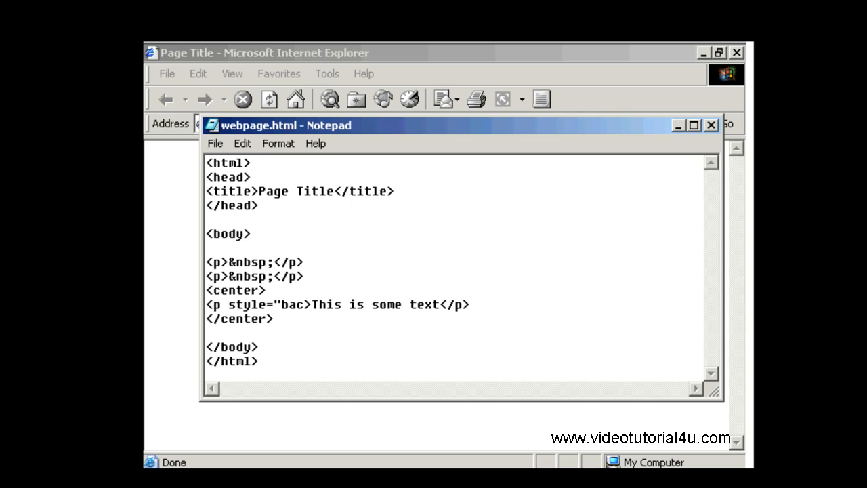
{"action": "type", "text": "kgrou"}
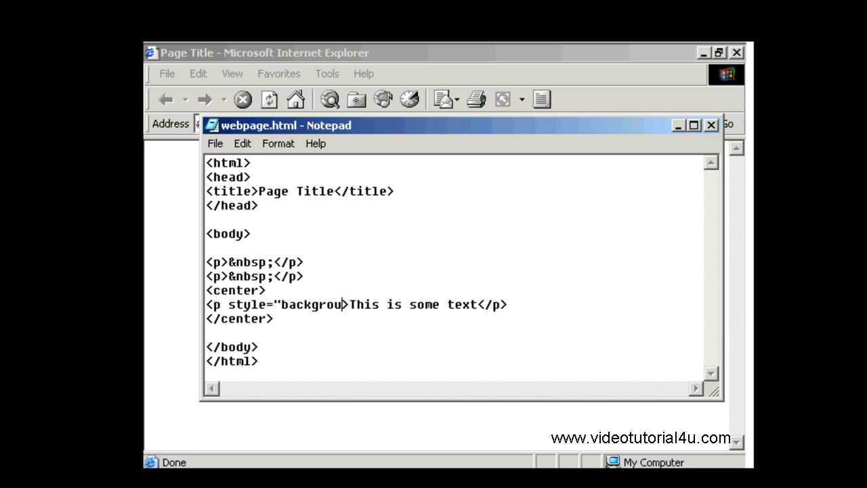
{"action": "type", "text": "nd:ye"}
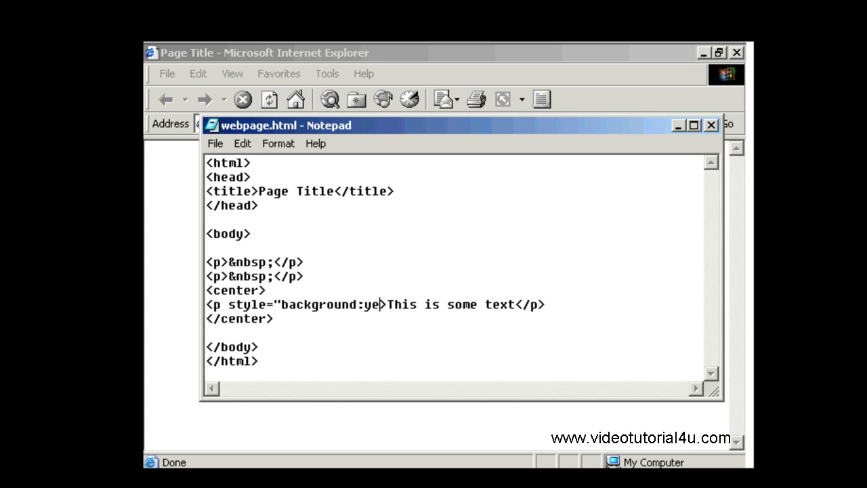
{"action": "type", "text": "llo"}
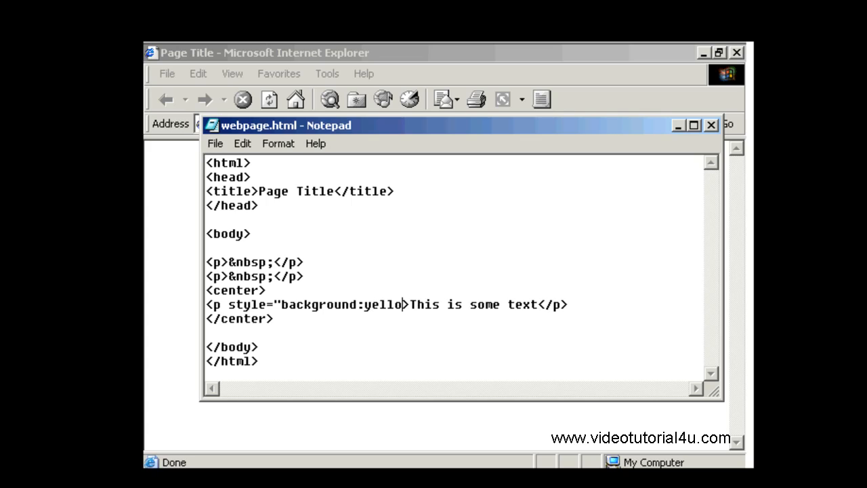
{"action": "type", "text": "\""}
{"action": "type", "text": "w"}
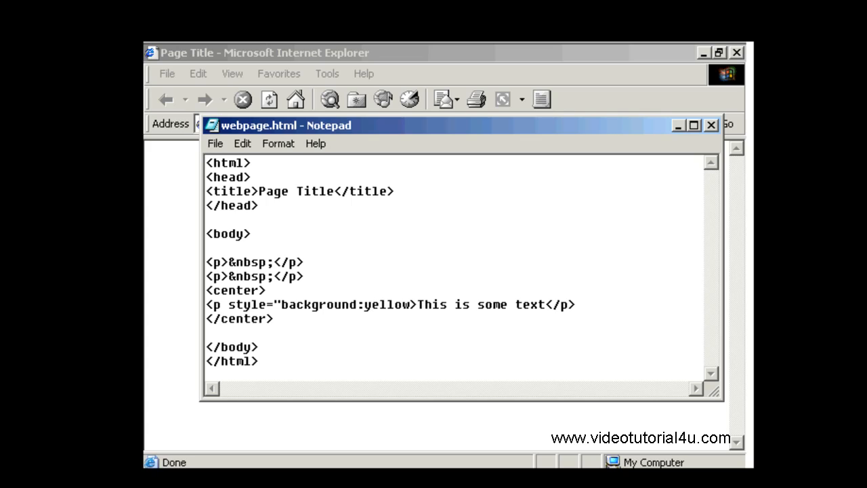
{"action": "type", "text": "\""}
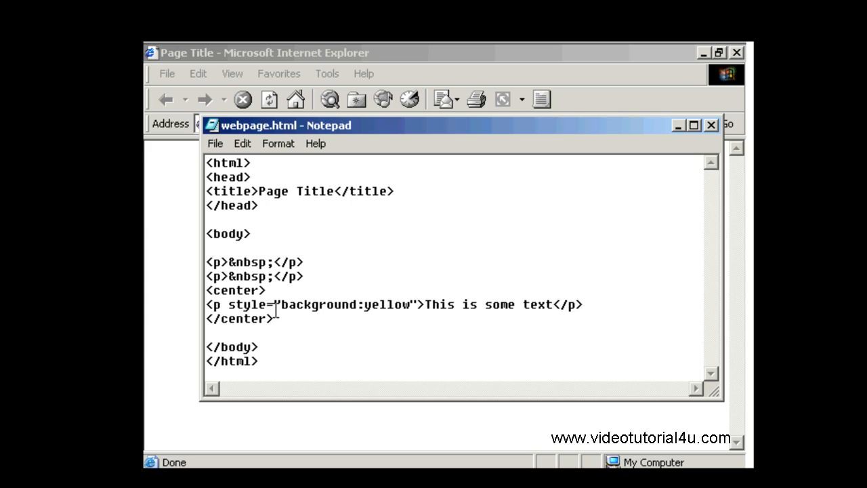
{"action": "left_click_drag", "start_coordinate": [280, 304], "coordinate": [417, 304]}
{"action": "left_click", "coordinate": [393, 304]}
Save webpage.html and reload it in Internet Explorer to show the yellow paragraph bar.
{"action": "left_click", "coordinate": [216, 144]}
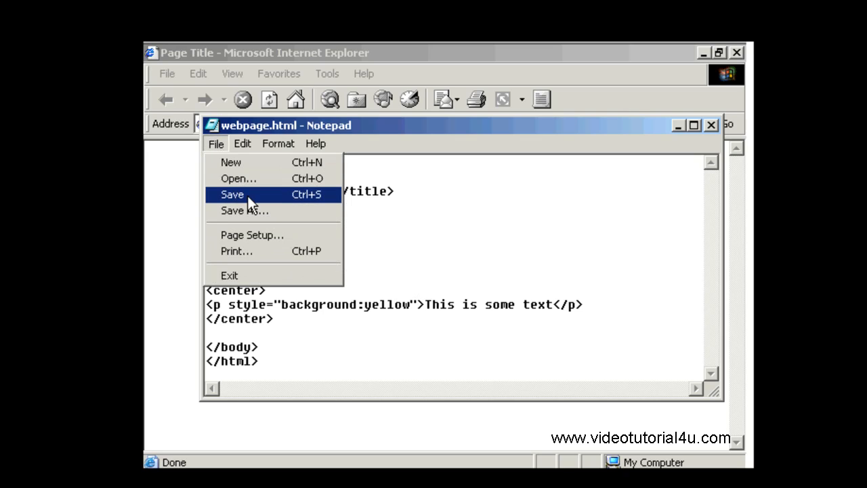
{"action": "left_click", "coordinate": [247, 195]}
{"action": "left_click", "coordinate": [451, 61]}
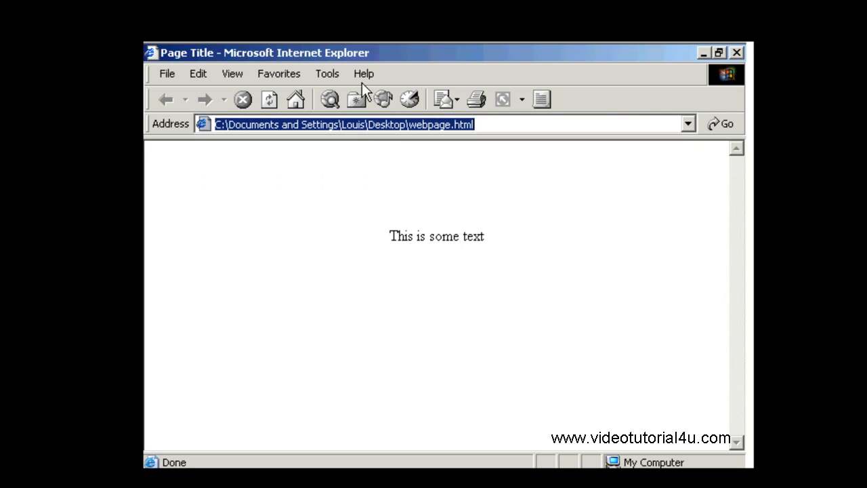
{"action": "left_click", "coordinate": [271, 100]}
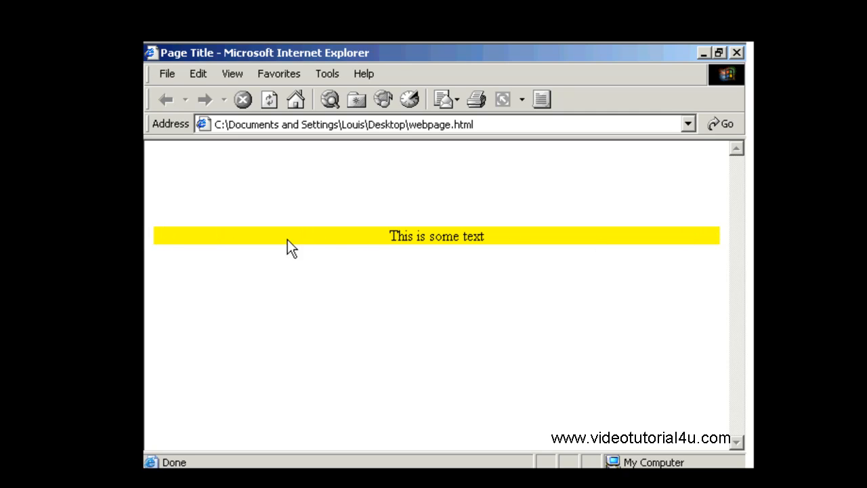
Check the rendered 'This is' words on the full-width yellow background.
{"action": "double_click", "coordinate": [397, 236]}
{"action": "left_click_drag", "start_coordinate": [396, 236], "coordinate": [421, 238]}
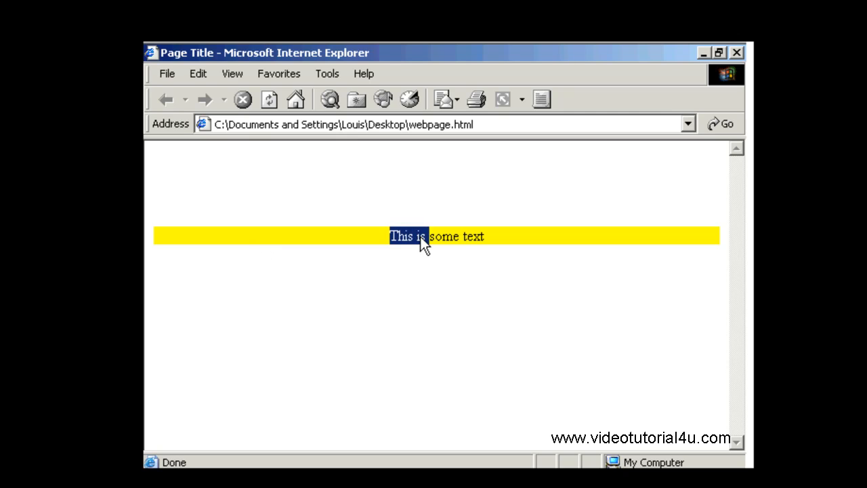
{"action": "left_click", "coordinate": [422, 257]}
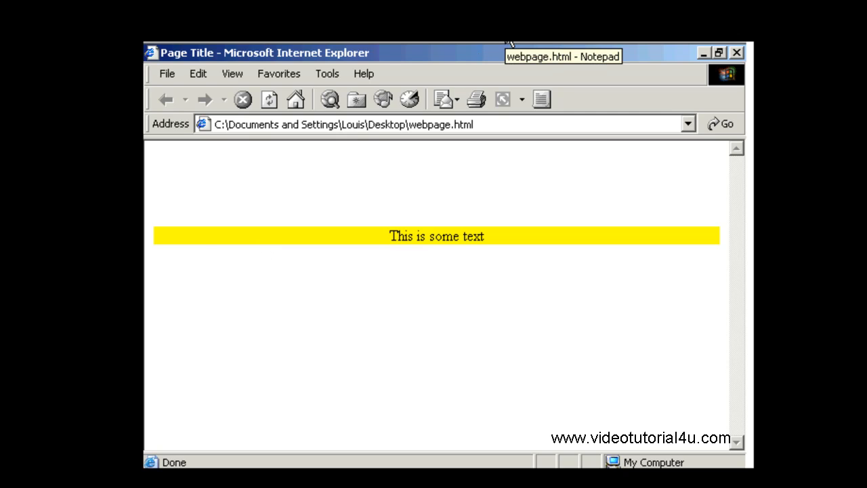
Remove the style="background:yellow" attribute from the p tag.
{"action": "left_click", "coordinate": [509, 43]}
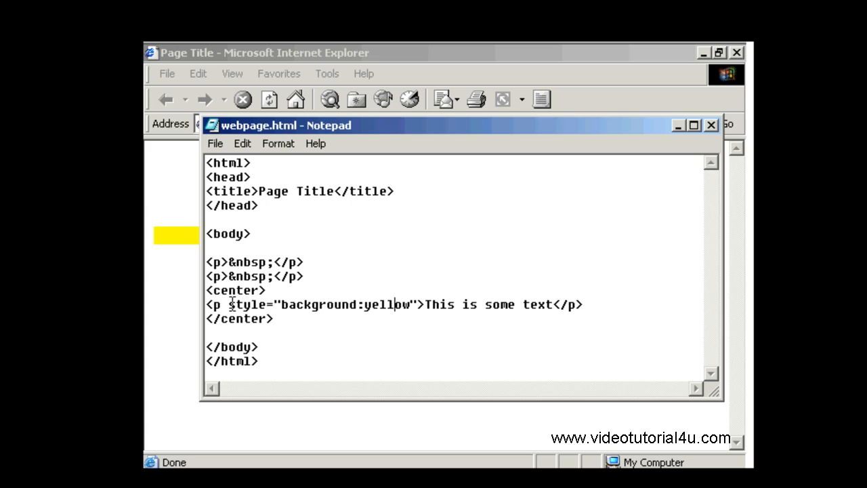
{"action": "left_click_drag", "start_coordinate": [228, 304], "coordinate": [421, 304]}
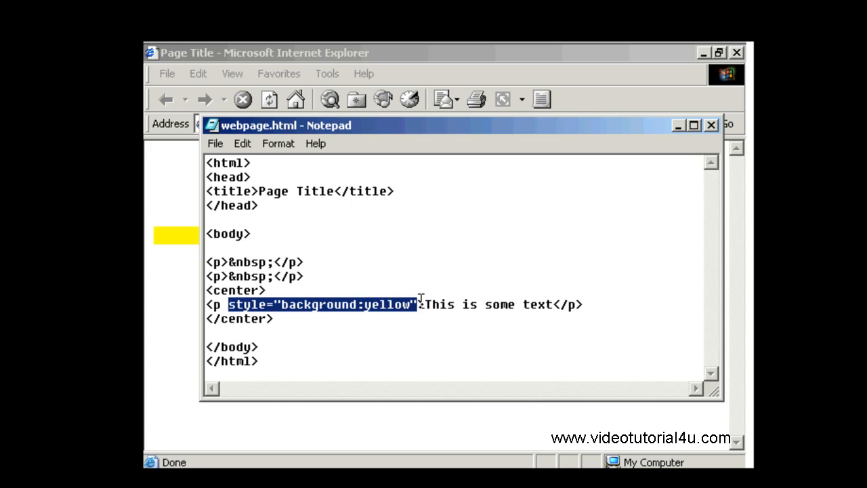
{"action": "key", "text": "Delete"}
{"action": "key", "text": "BackSpace"}
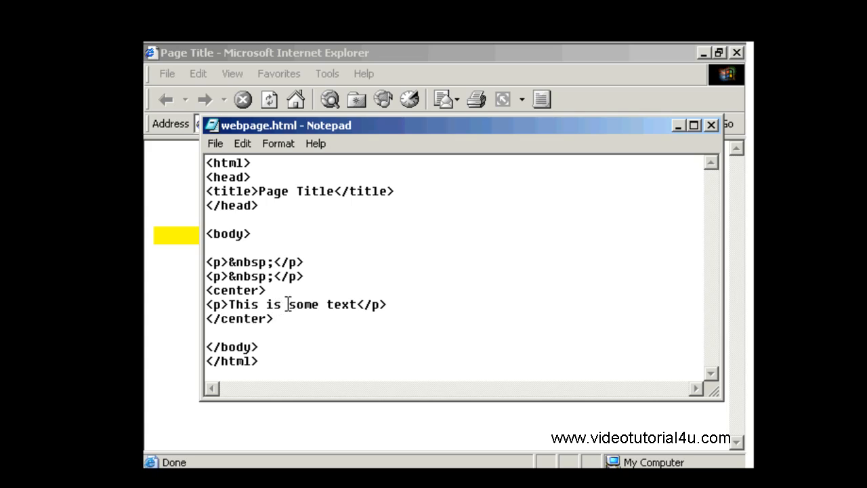
Wrap 'some text' in <span style="background:yellow">…</span>.
{"action": "left_click_drag", "start_coordinate": [289, 304], "coordinate": [357, 304]}
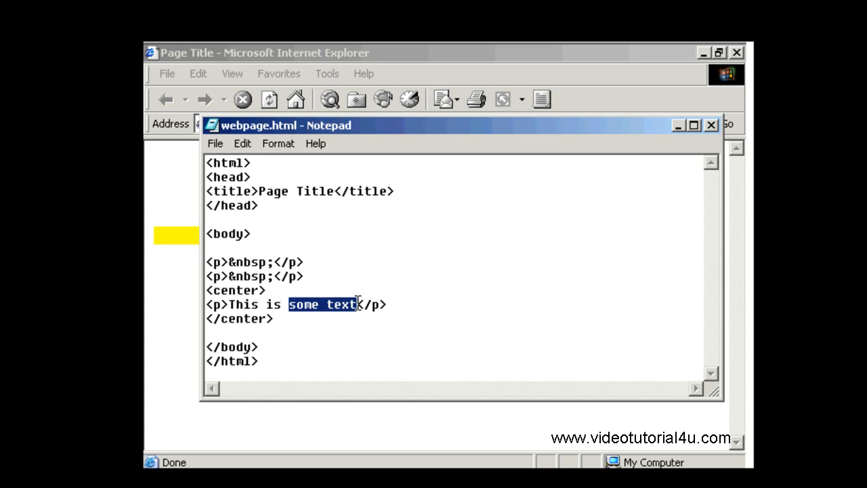
{"action": "left_click", "coordinate": [288, 304]}
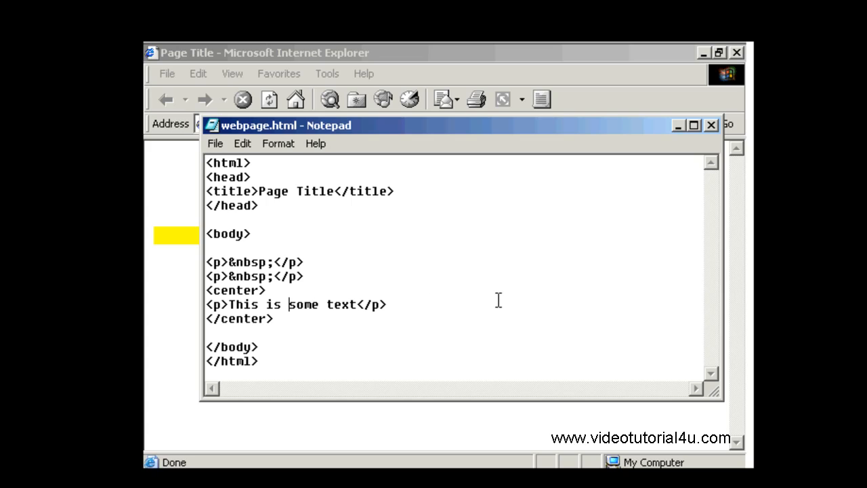
{"action": "type", "text": "<"}
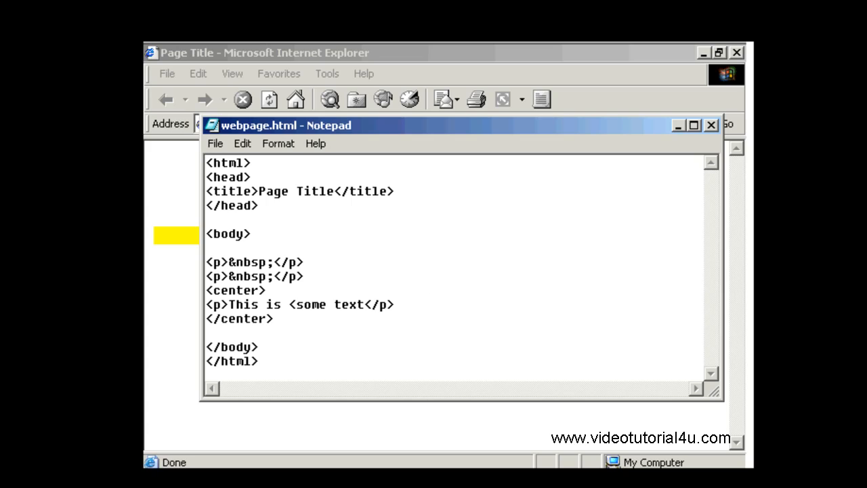
{"action": "type", "text": "span"}
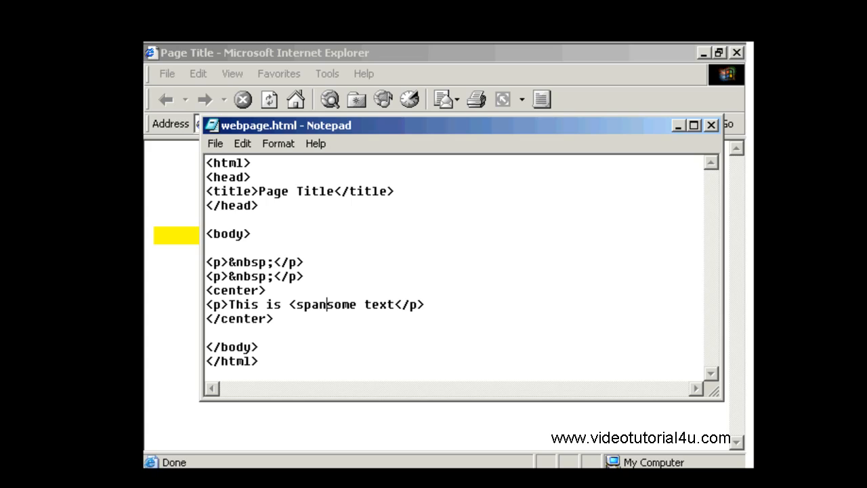
{"action": "type", "text": " st"}
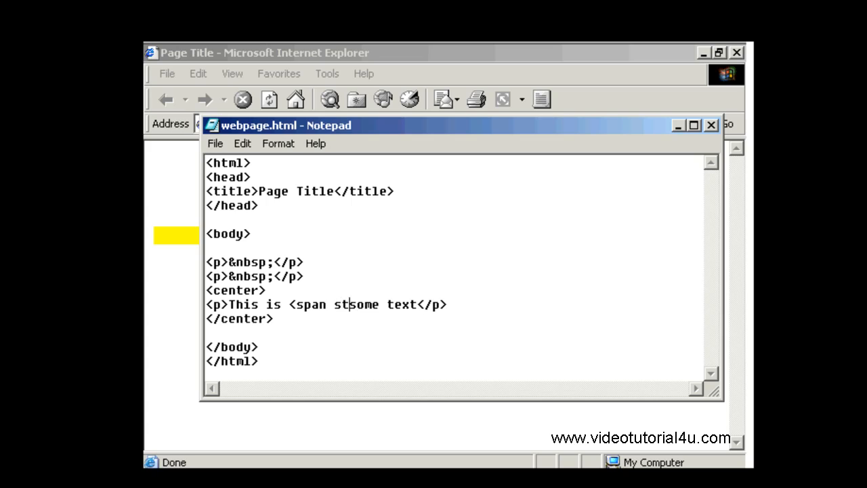
{"action": "type", "text": "yle=\""}
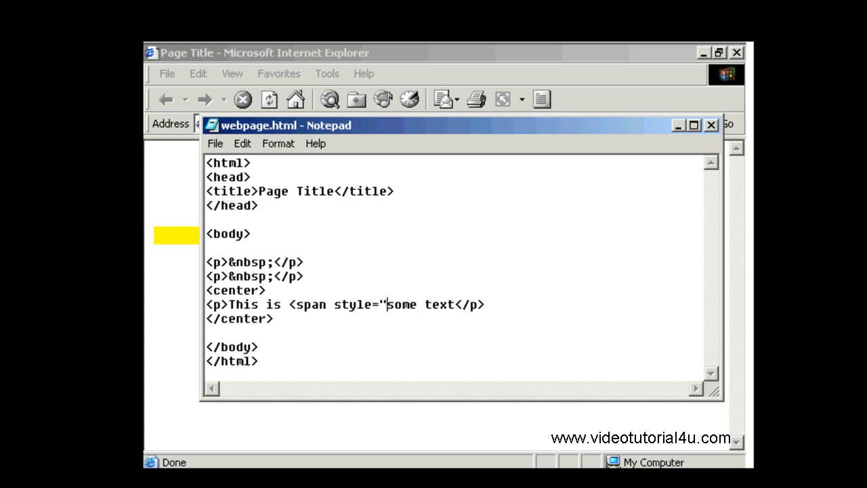
{"action": "type", "text": "bac"}
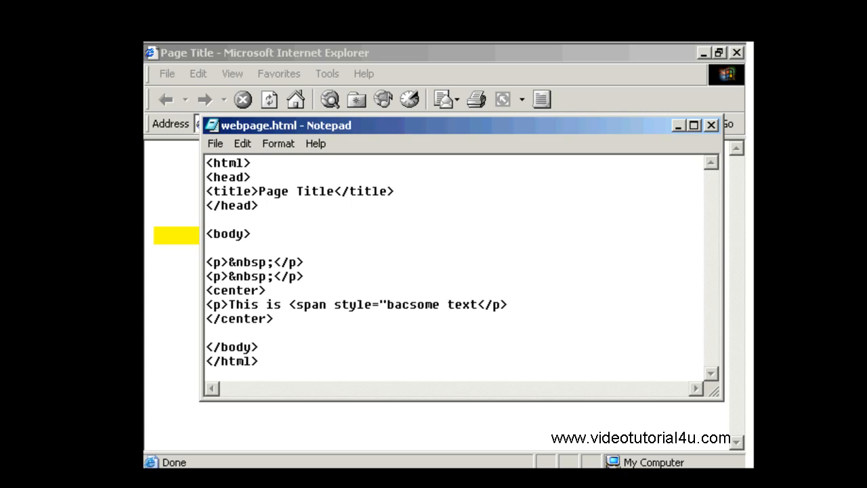
{"action": "type", "text": "kground"}
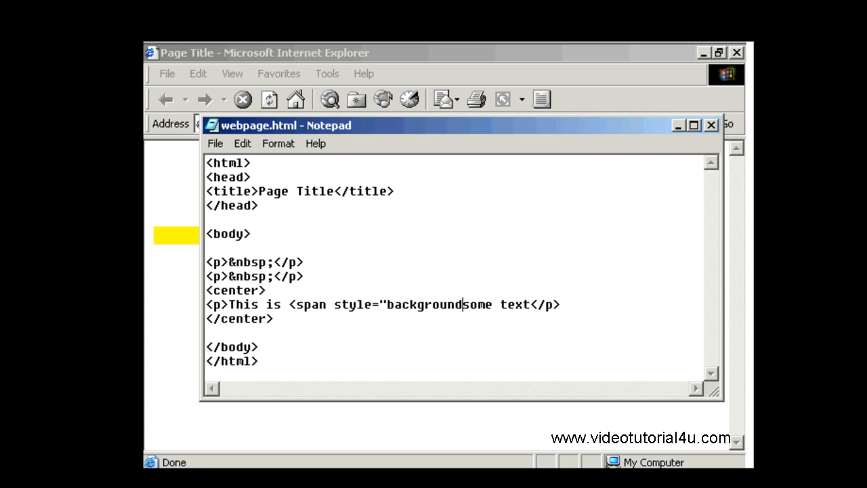
{"action": "type", "text": ":yellow"}
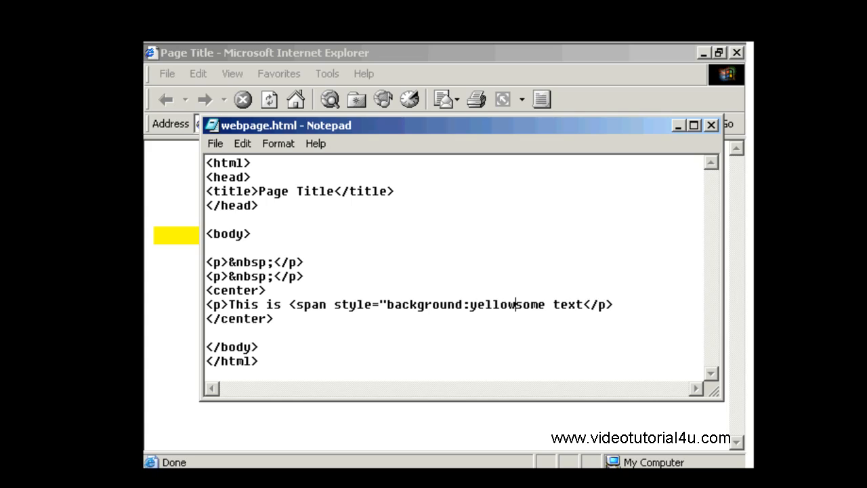
{"action": "type", "text": "\">"}
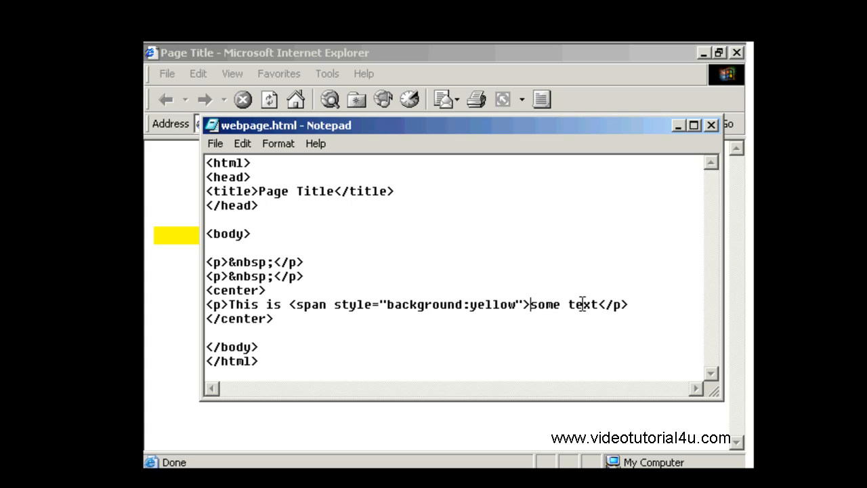
{"action": "left_click", "coordinate": [599, 305]}
{"action": "type", "text": "</"}
{"action": "type", "text": "span></"}
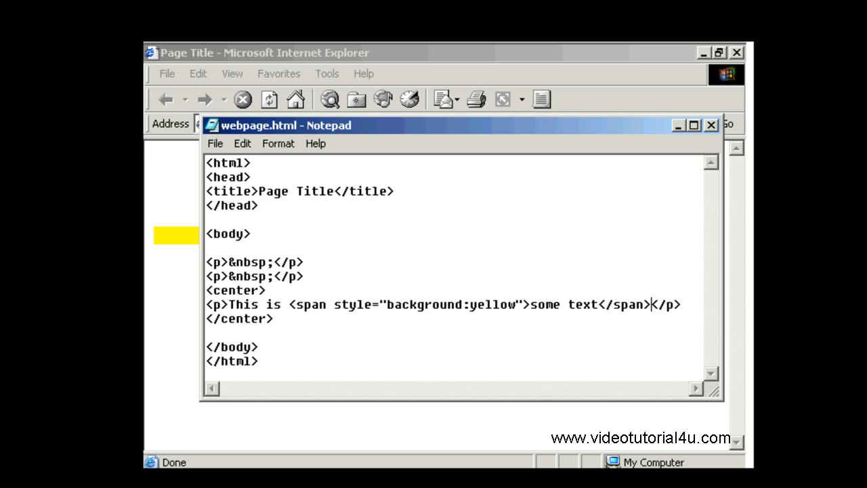
{"action": "left_click_drag", "start_coordinate": [289, 305], "coordinate": [374, 304]}
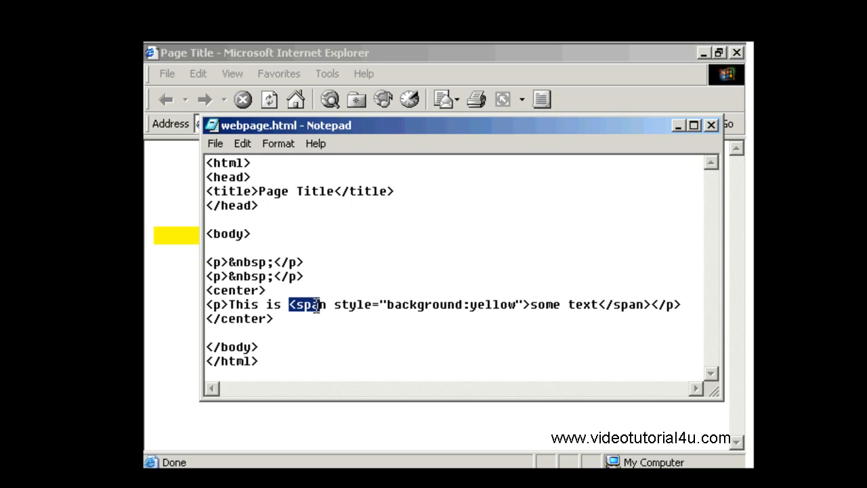
{"action": "left_click", "coordinate": [384, 305]}
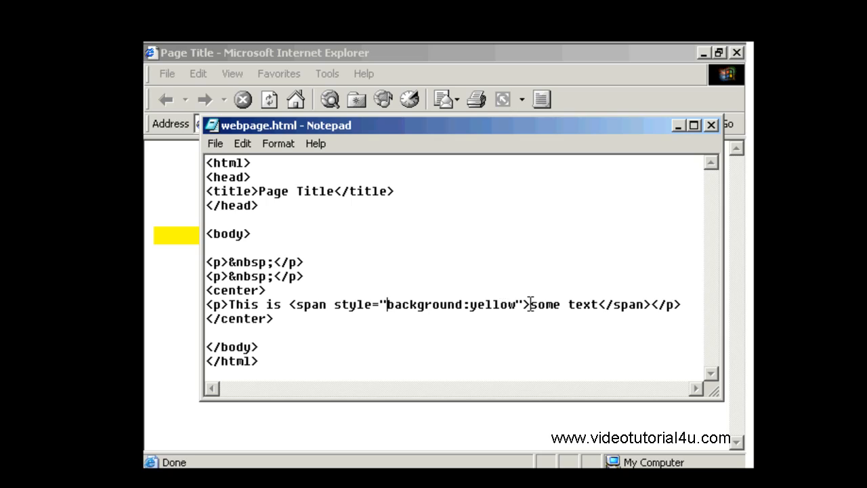
{"action": "left_click_drag", "start_coordinate": [599, 304], "coordinate": [652, 304]}
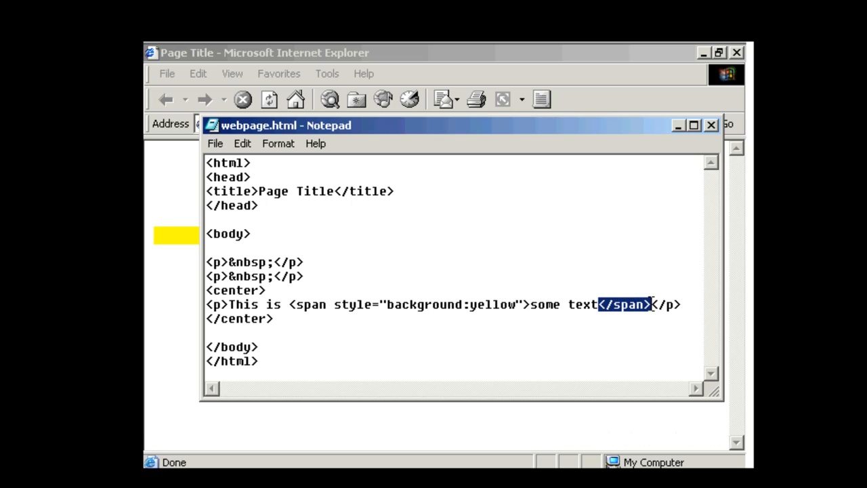
Save webpage.html and reload the page so only 'some text' is yellow.
{"action": "left_click", "coordinate": [215, 143]}
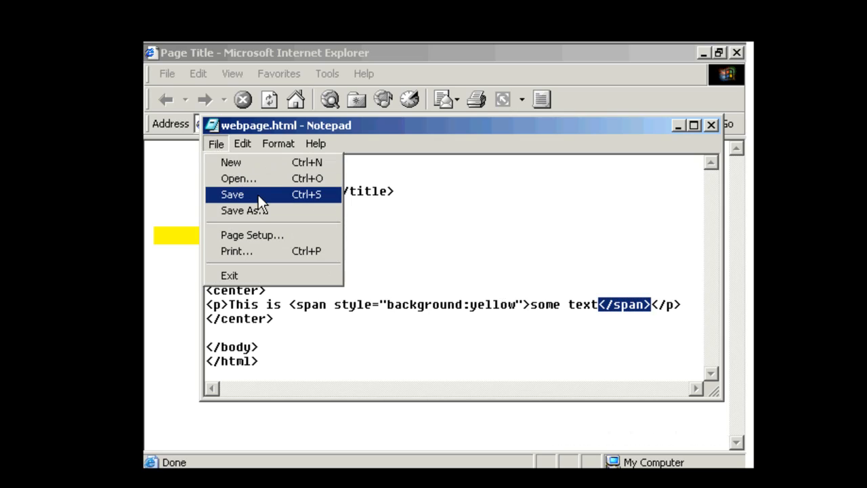
{"action": "left_click", "coordinate": [258, 193]}
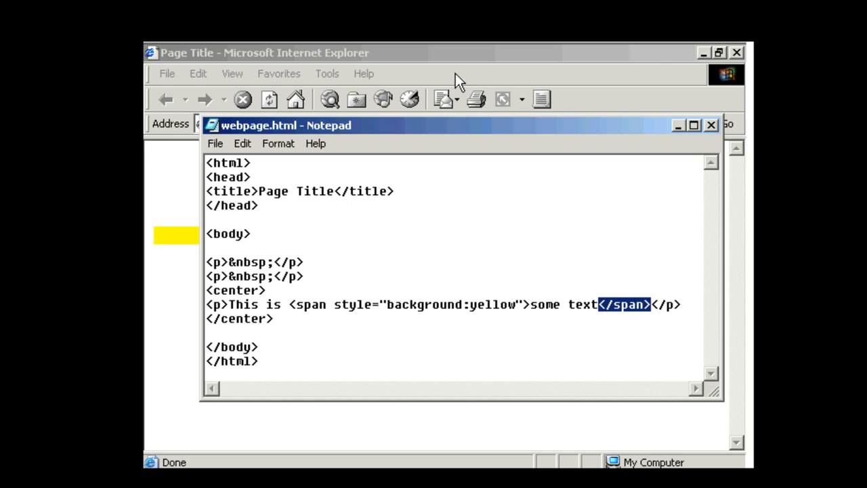
{"action": "left_click", "coordinate": [455, 73]}
{"action": "left_click", "coordinate": [269, 100]}
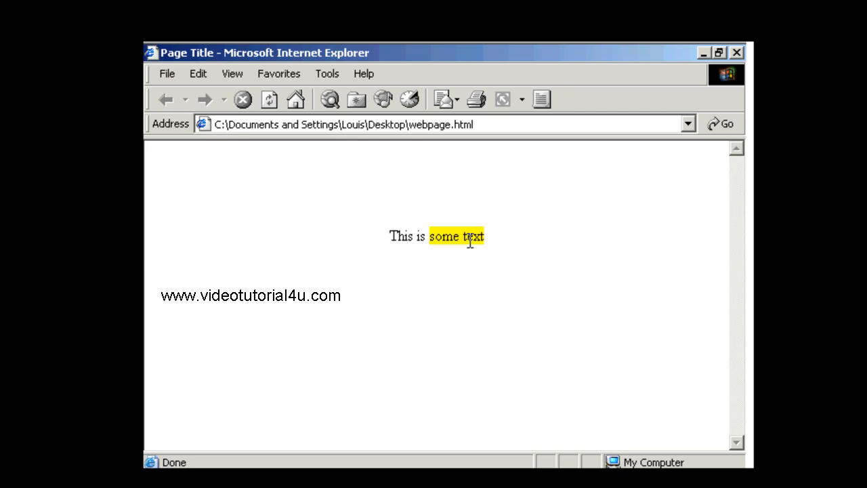
Change the span background from yellow to blue and save webpage.html.
{"action": "left_click", "coordinate": [512, 37]}
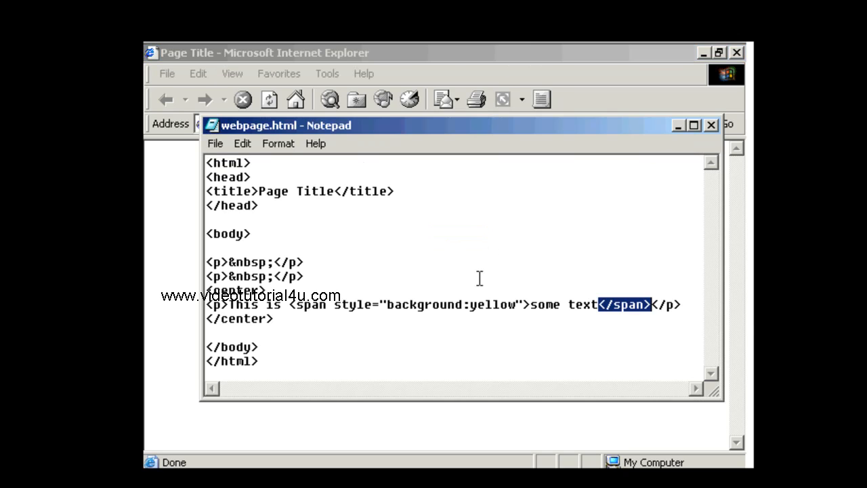
{"action": "left_click_drag", "start_coordinate": [470, 306], "coordinate": [516, 306]}
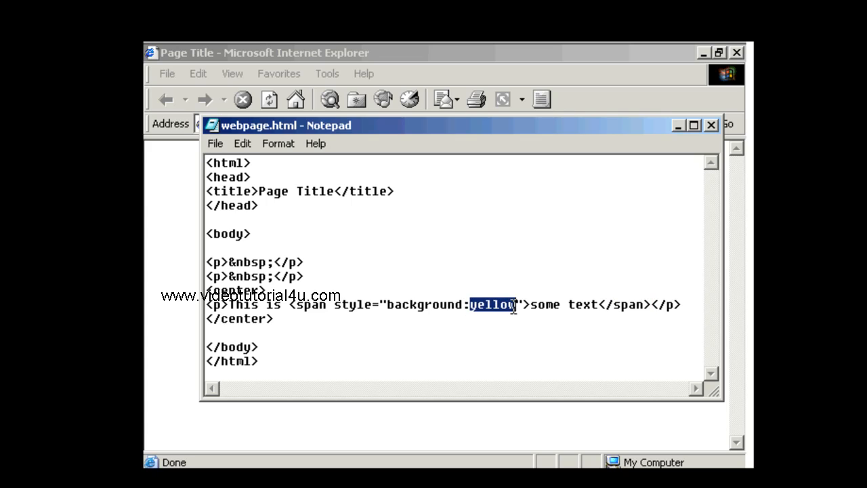
{"action": "type", "text": "blue"}
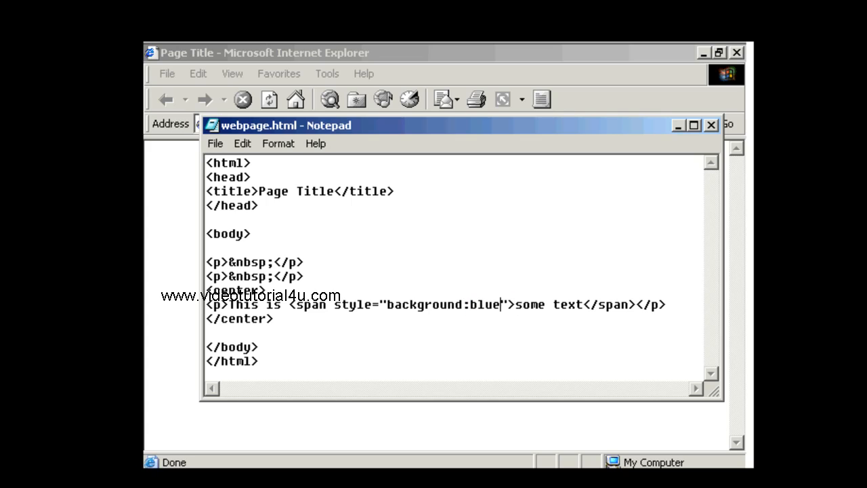
{"action": "left_click", "coordinate": [216, 144]}
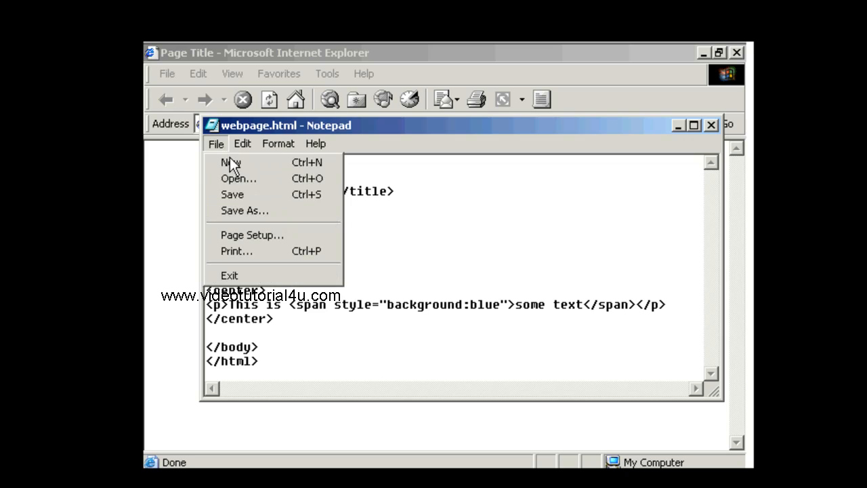
{"action": "left_click", "coordinate": [271, 194]}
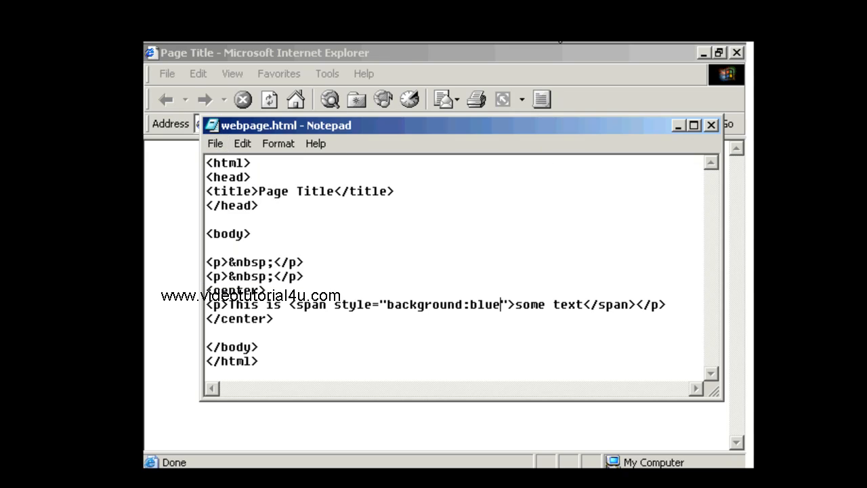
Reload the page in Internet Explorer to show 'some text' on blue.
{"action": "left_click", "coordinate": [539, 73]}
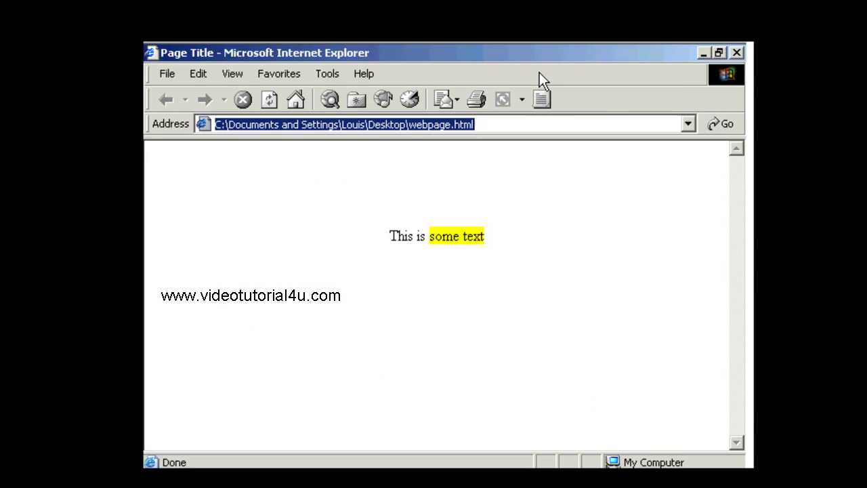
{"action": "left_click", "coordinate": [269, 98]}
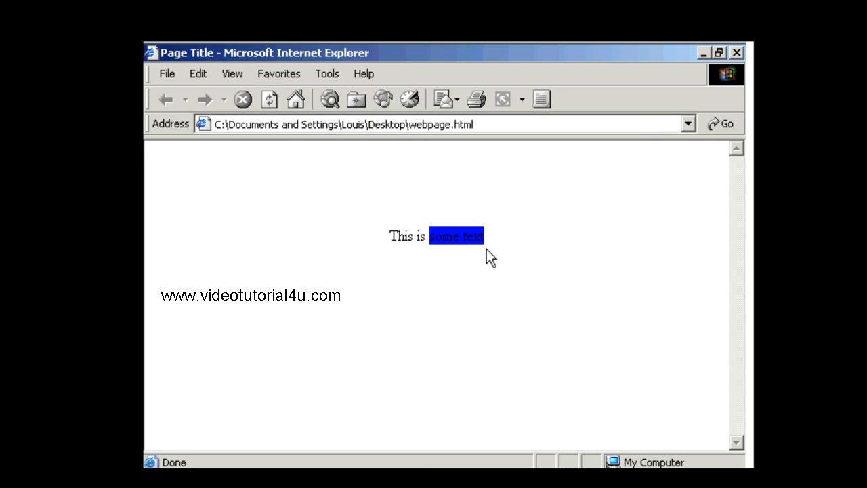
{"action": "left_click_drag", "start_coordinate": [429, 237], "coordinate": [495, 236]}
{"action": "left_click", "coordinate": [510, 255]}
Replace the span background 'blue' with the hex colour #FF0000.
{"action": "double_click", "coordinate": [542, 53]}
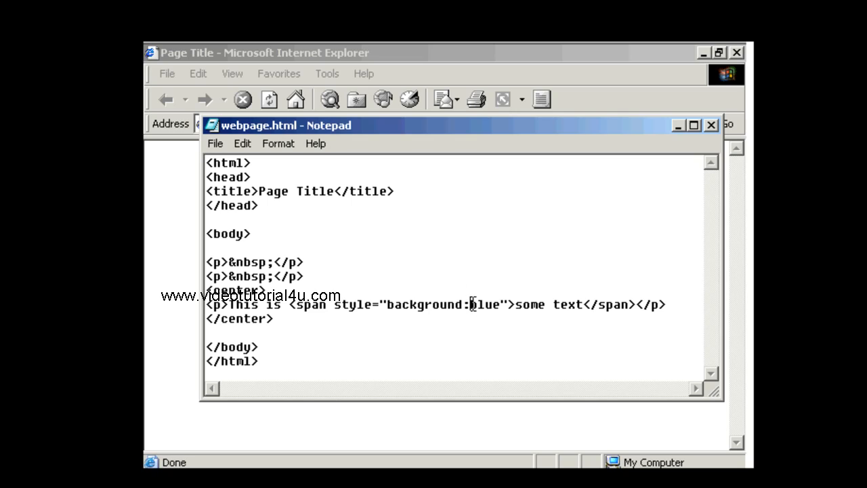
{"action": "left_click_drag", "start_coordinate": [470, 304], "coordinate": [501, 304]}
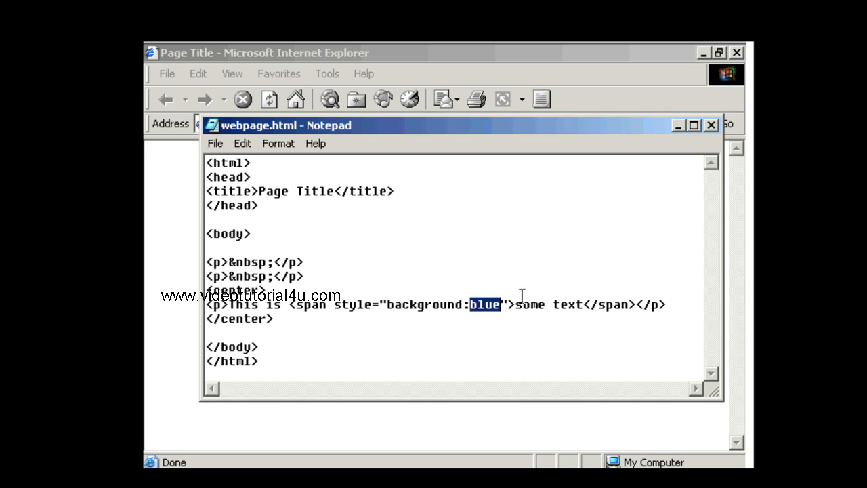
{"action": "type", "text": "#"}
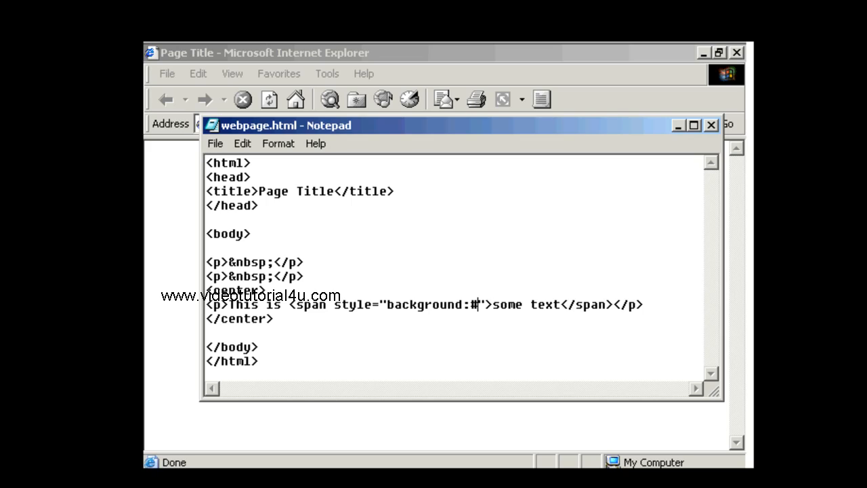
{"action": "type", "text": "FF00"}
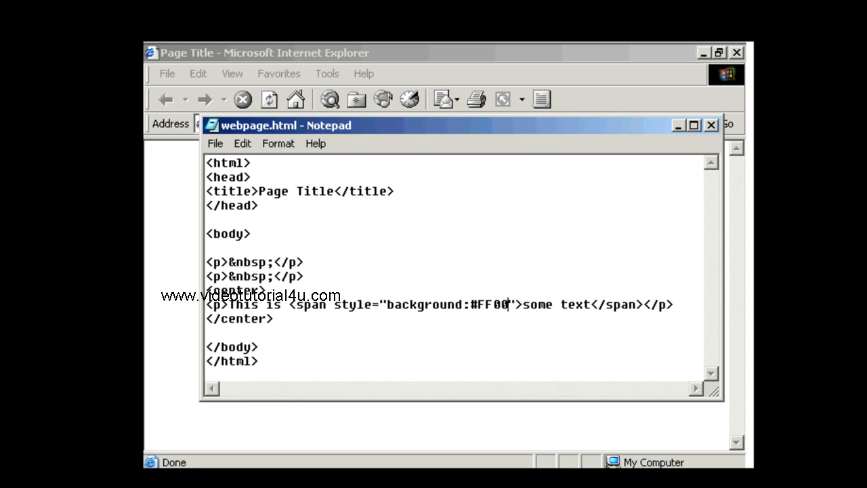
{"action": "type", "text": "00"}
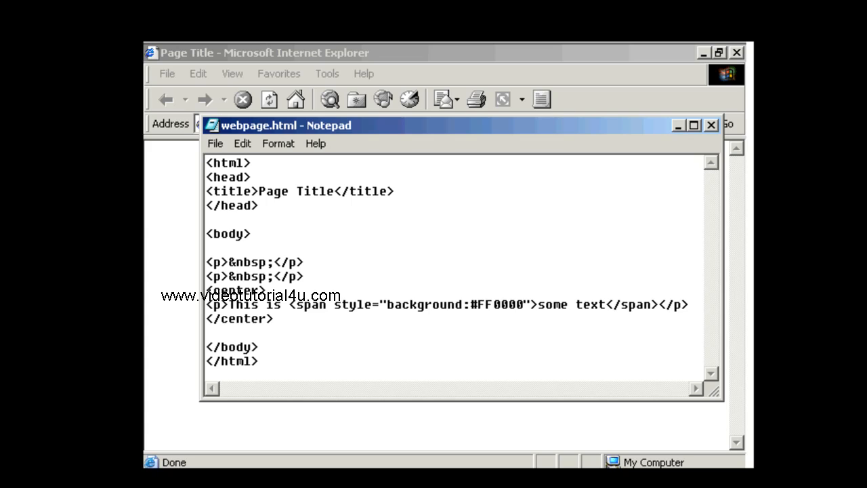
{"action": "left_click_drag", "start_coordinate": [473, 305], "coordinate": [527, 304]}
{"action": "left_click", "coordinate": [488, 305]}
{"action": "left_click", "coordinate": [478, 304]}
{"action": "left_click", "coordinate": [526, 304]}
Save webpage.html with the red value and bring the browser to the front.
{"action": "left_click", "coordinate": [215, 143]}
{"action": "left_click", "coordinate": [253, 193]}
{"action": "left_click", "coordinate": [422, 73]}
Reload the page to show 'some text' on a red background and check the rendered words.
{"action": "left_click", "coordinate": [269, 100]}
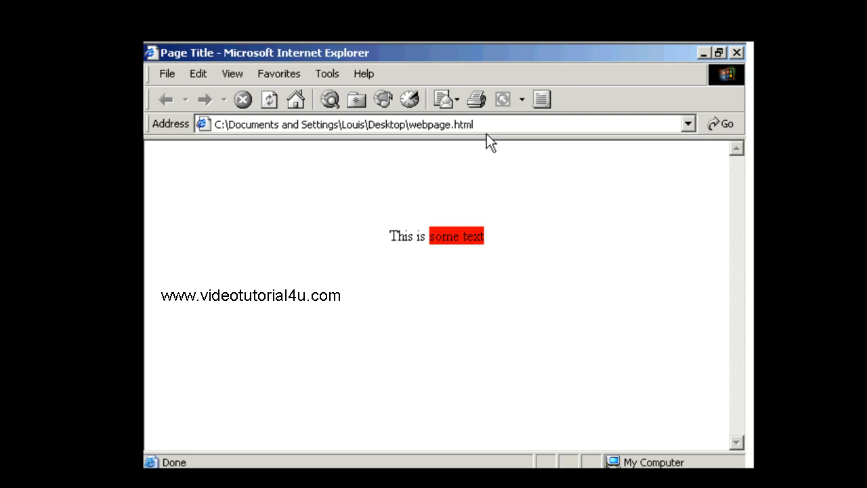
{"action": "left_click_drag", "start_coordinate": [428, 235], "coordinate": [491, 238]}
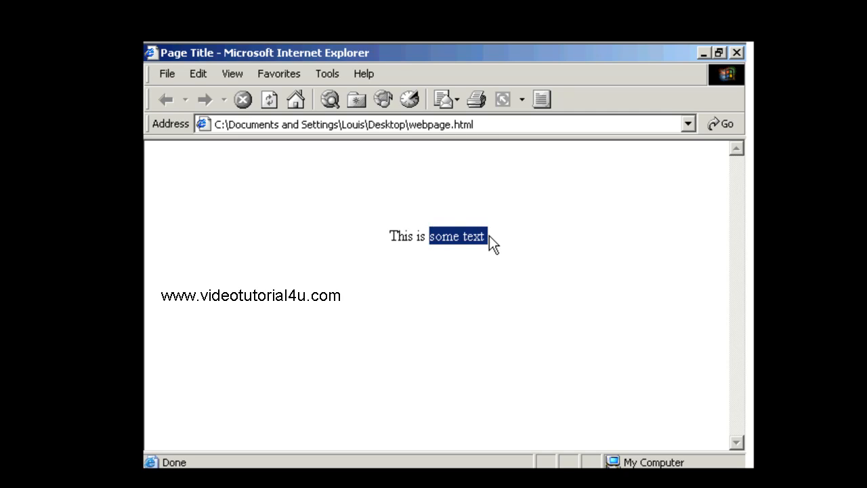
{"action": "left_click_drag", "start_coordinate": [389, 236], "coordinate": [432, 235]}
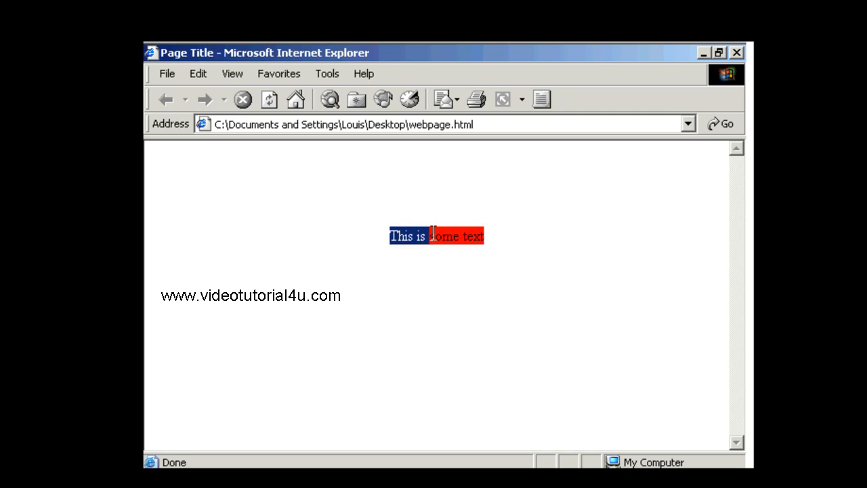
{"action": "left_click", "coordinate": [455, 236]}
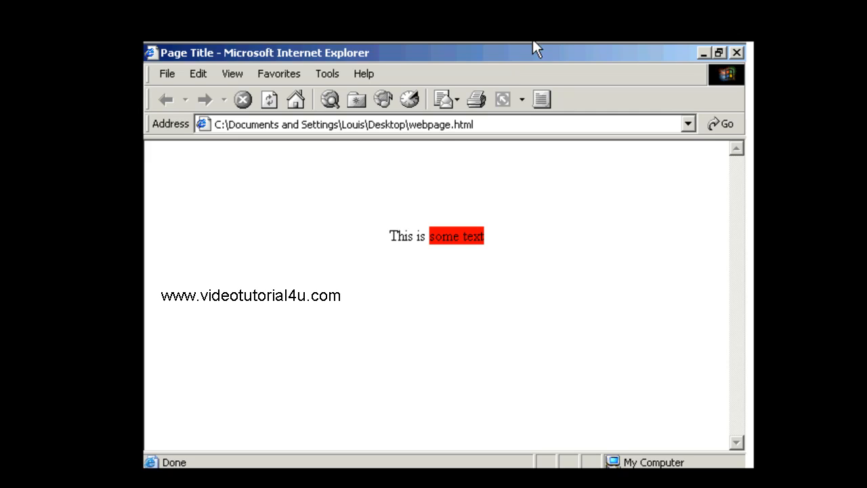
{"action": "key", "text": "alt+Tab"}
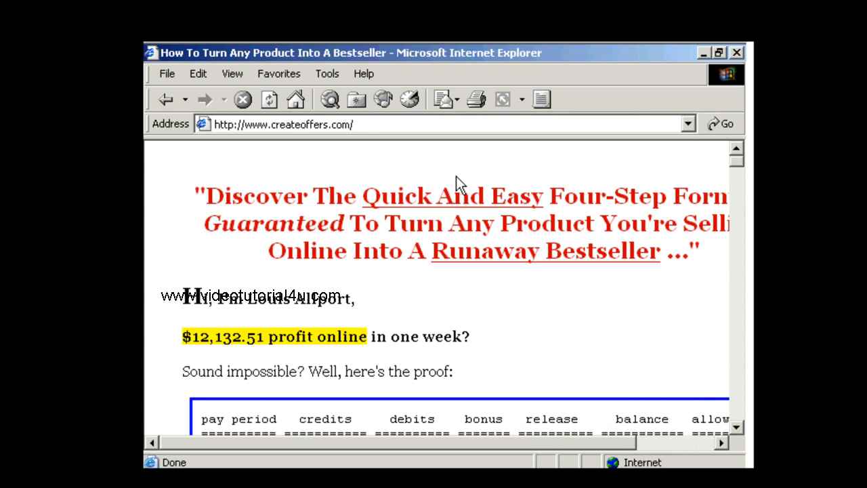
{"action": "left_click", "coordinate": [298, 126]}
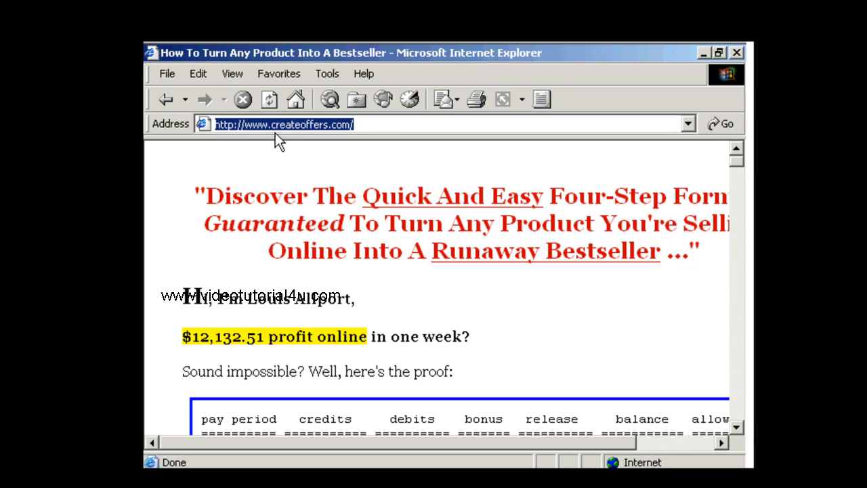
{"action": "left_click", "coordinate": [355, 126]}
{"action": "left_click_drag", "start_coordinate": [369, 125], "coordinate": [264, 125]}
{"action": "left_click", "coordinate": [268, 126]}
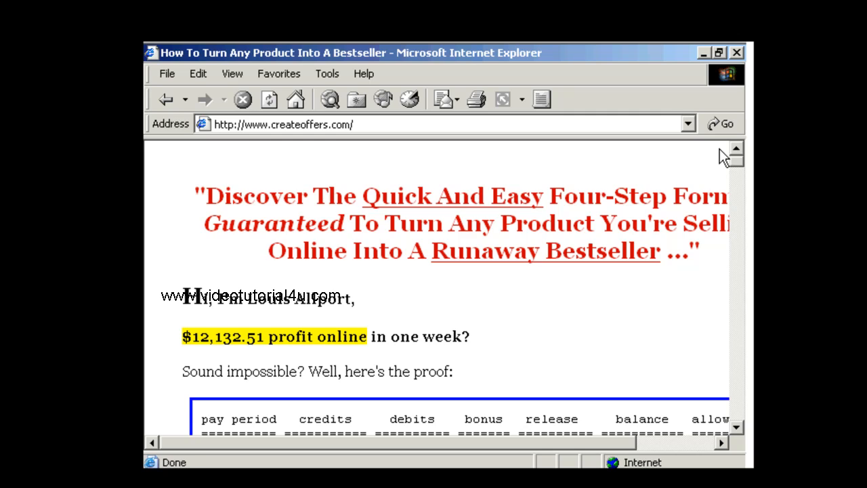
{"action": "left_click_drag", "start_coordinate": [737, 157], "coordinate": [740, 165]}
{"action": "left_click_drag", "start_coordinate": [182, 337], "coordinate": [370, 336]}
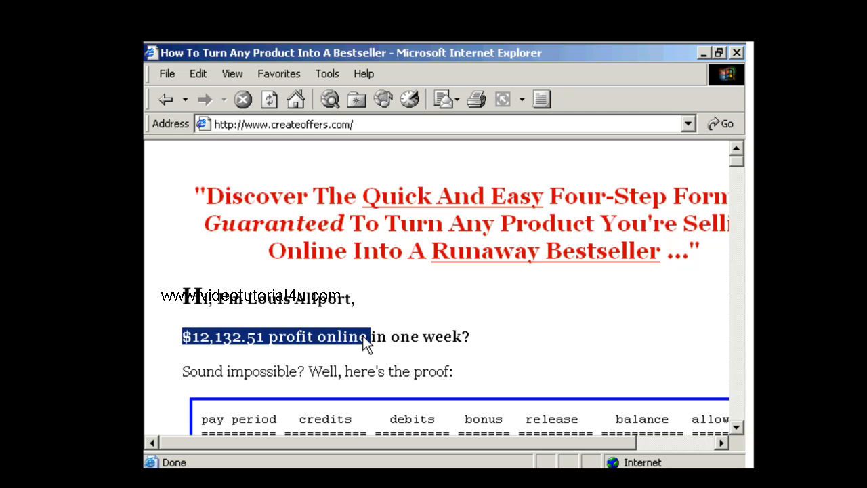
{"action": "left_click", "coordinate": [386, 345]}
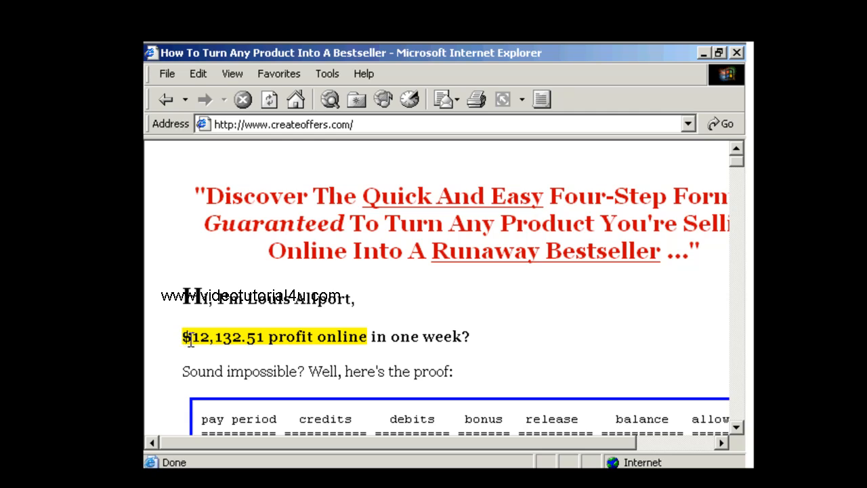
{"action": "left_click_drag", "start_coordinate": [183, 338], "coordinate": [252, 338]}
{"action": "left_click", "coordinate": [364, 345]}
{"action": "scroll", "coordinate": [554, 330], "scroll_direction": "down", "scroll_amount": 2}
{"action": "scroll", "coordinate": [558, 335], "scroll_direction": "down", "scroll_amount": 1}
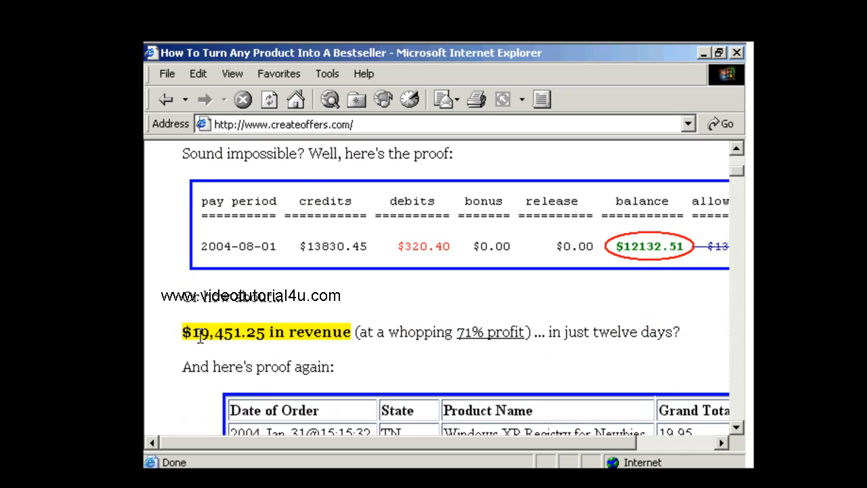
Scroll down the sales page past the order table and product box to the bulleted techniques.
{"action": "left_click", "coordinate": [739, 378]}
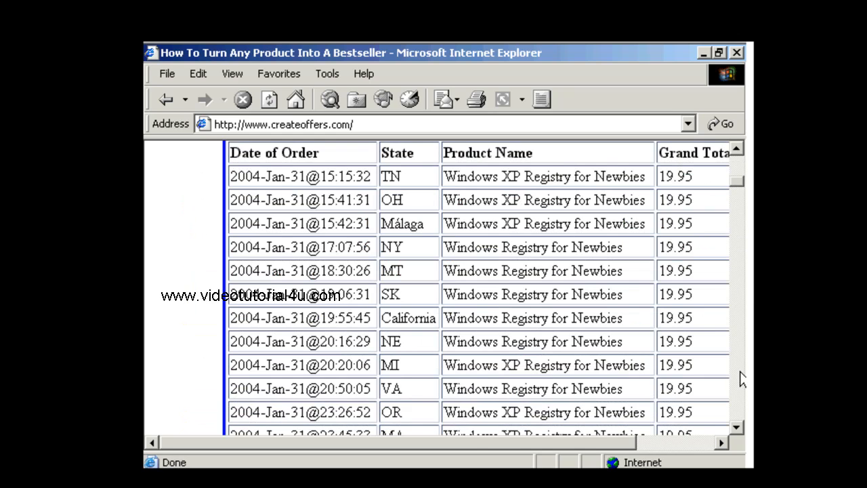
{"action": "left_click", "coordinate": [741, 378]}
{"action": "left_click", "coordinate": [742, 378]}
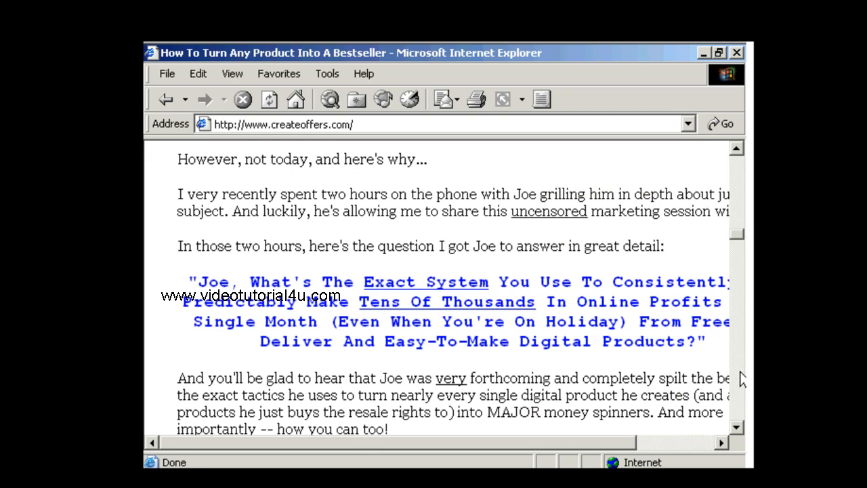
{"action": "left_click", "coordinate": [741, 378]}
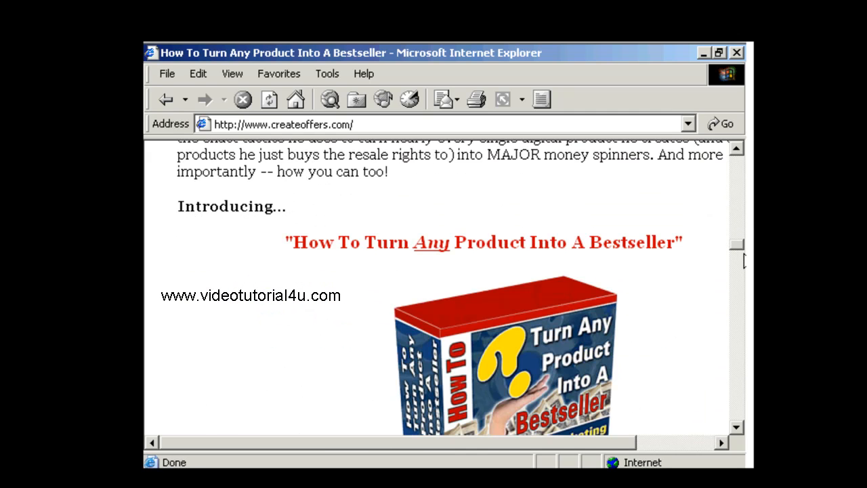
{"action": "left_click_drag", "start_coordinate": [738, 245], "coordinate": [741, 283]}
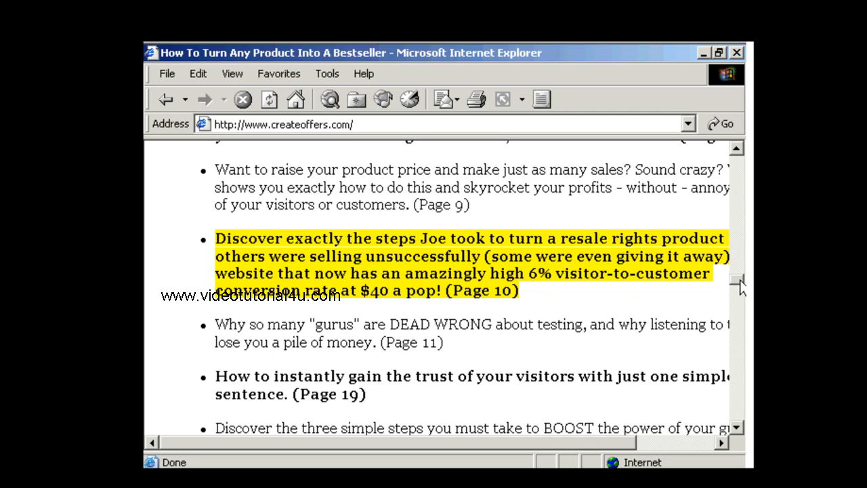
{"action": "left_click_drag", "start_coordinate": [741, 281], "coordinate": [741, 227]}
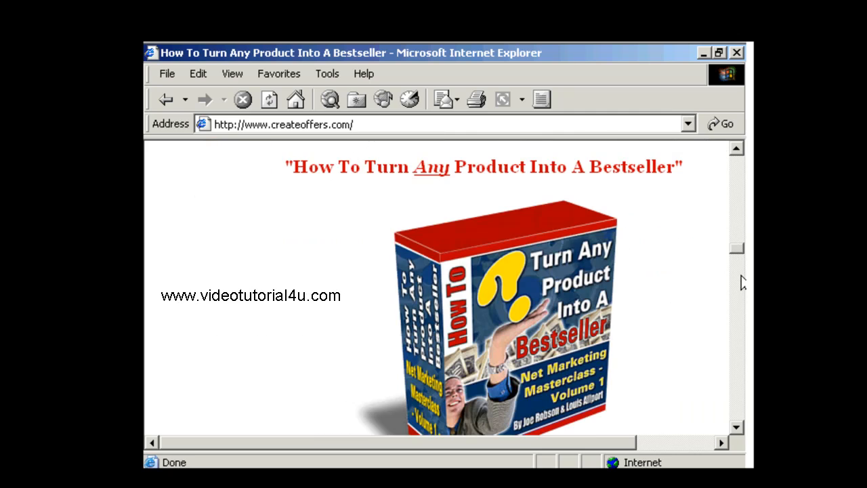
{"action": "left_click_drag", "start_coordinate": [740, 156], "coordinate": [742, 286]}
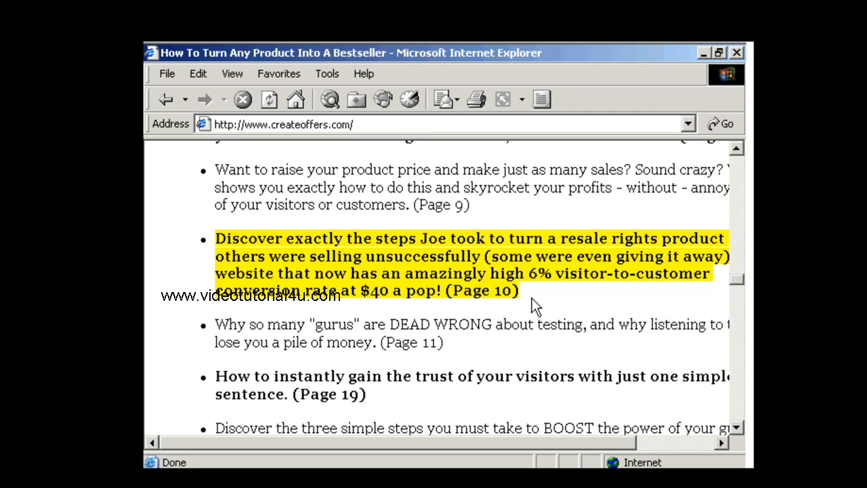
{"action": "left_click", "coordinate": [742, 358]}
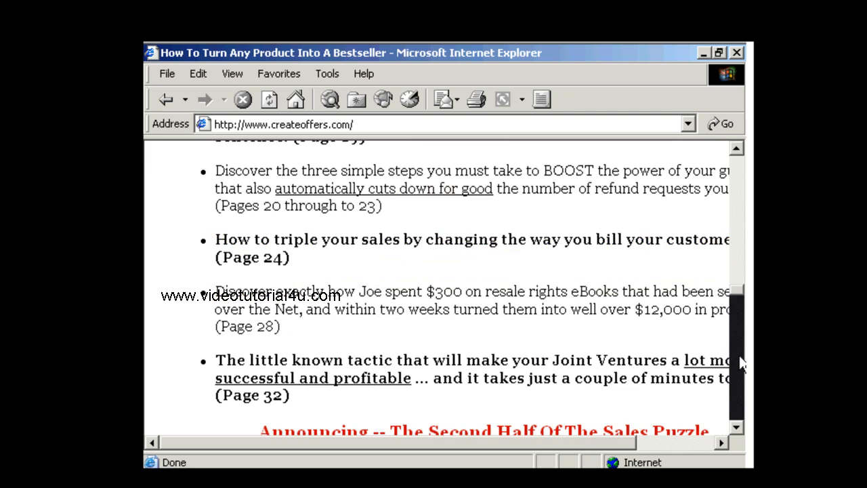